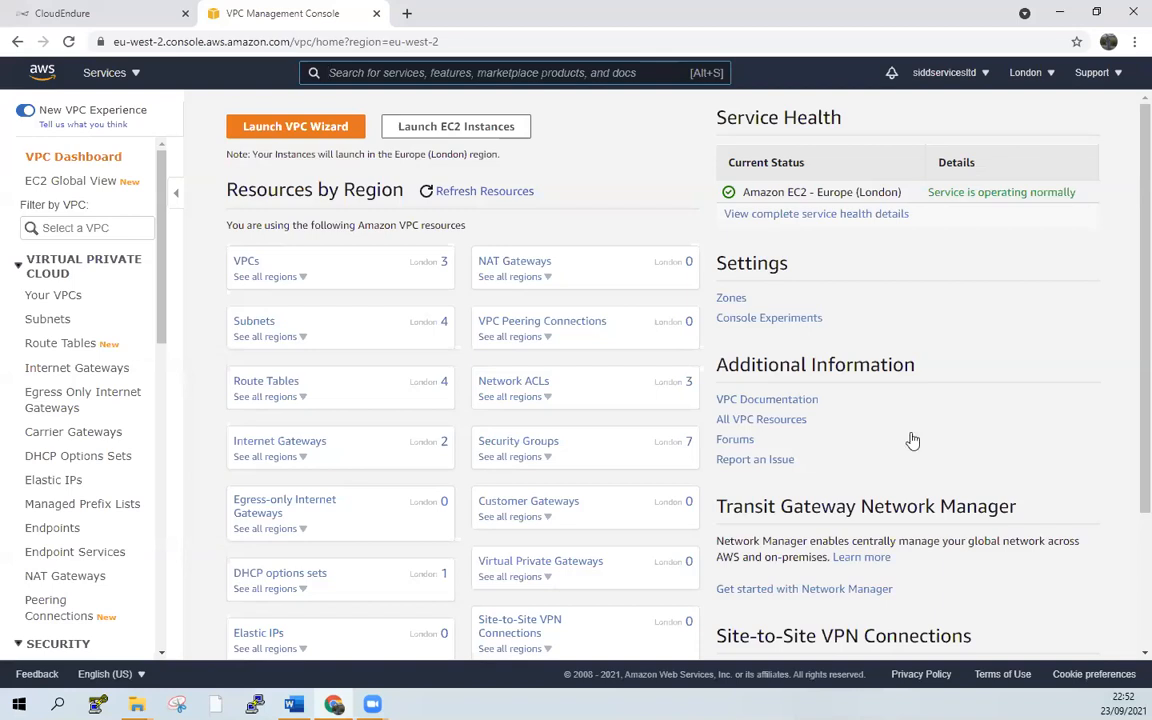
Open the list of VPCs in the London region and select cloudendureVPC to view its details
click(83, 12)
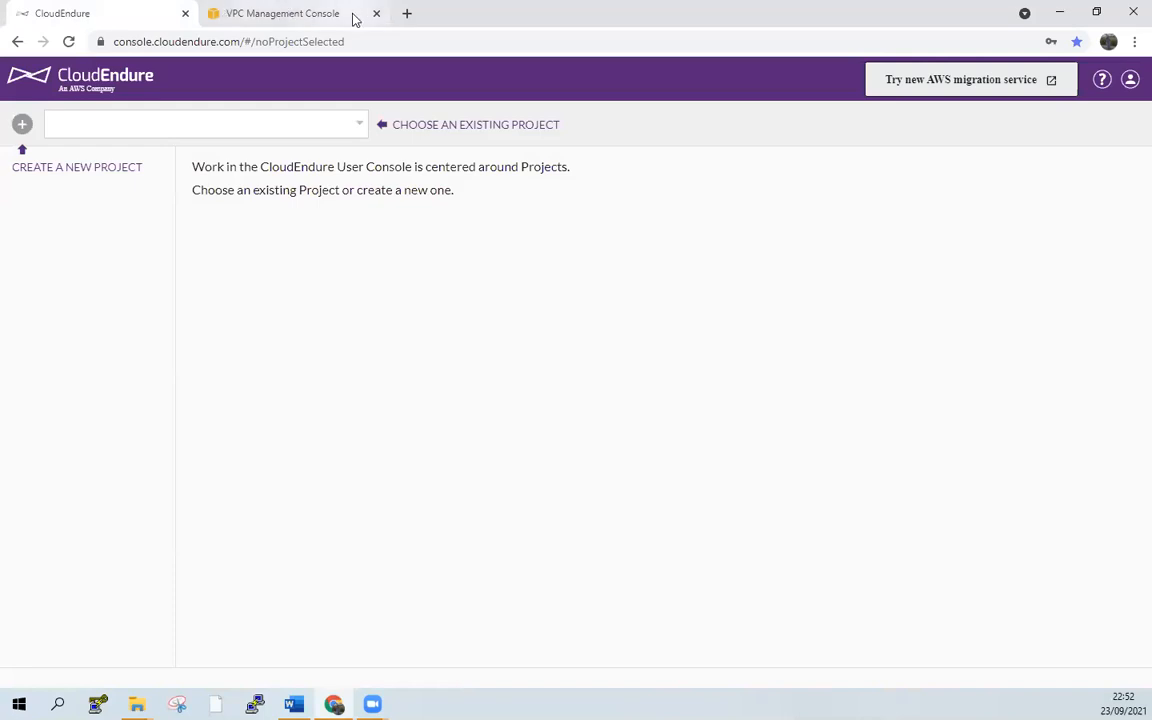
click(306, 16)
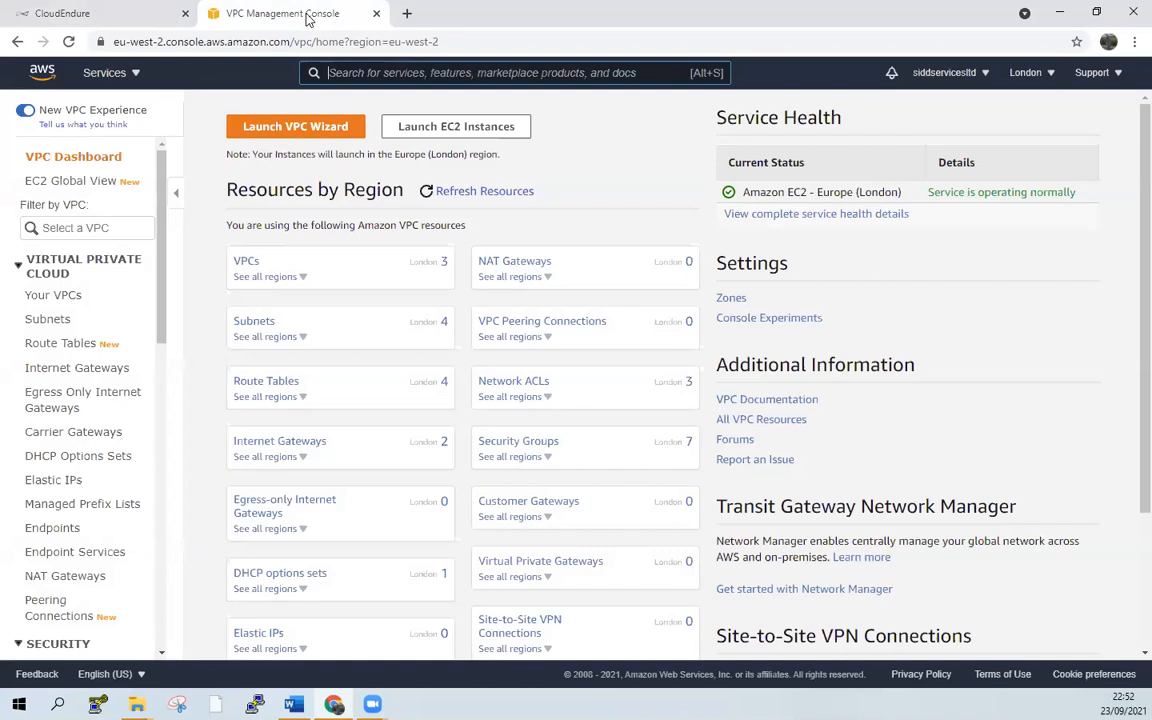
click(244, 260)
click(242, 265)
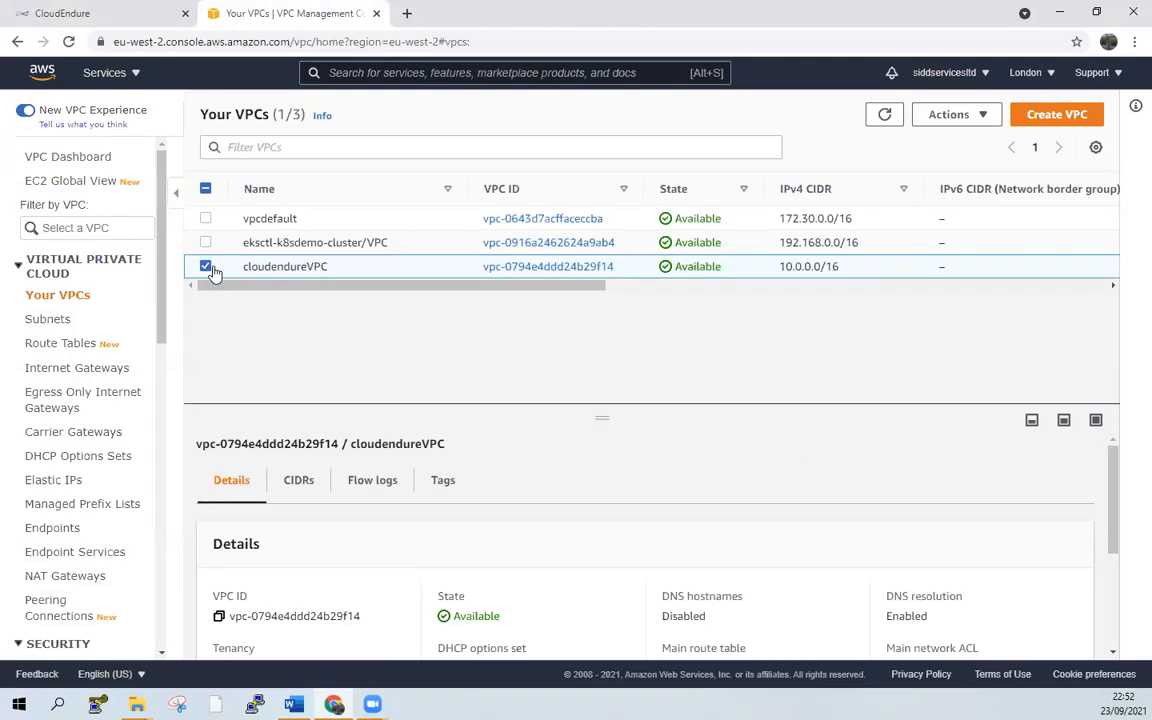
Check the PUBLIC-SUBNET subnet and view the details of the CLOUDENDURE-IGW internet gateway
click(47, 319)
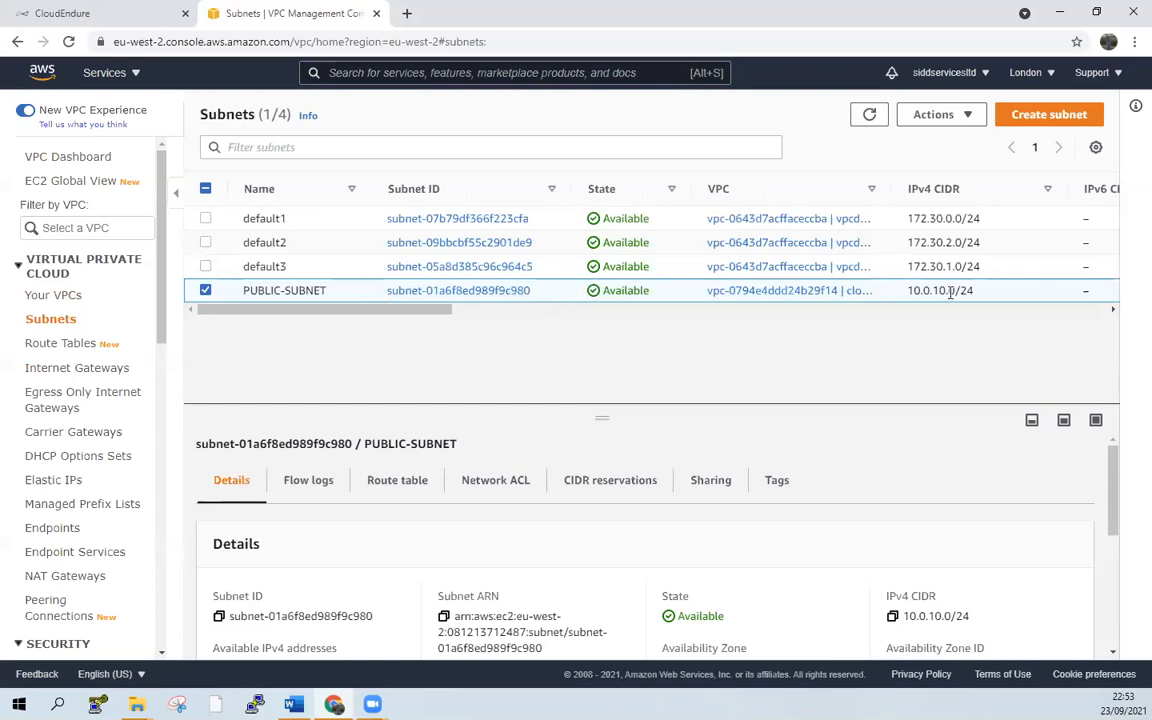
click(57, 372)
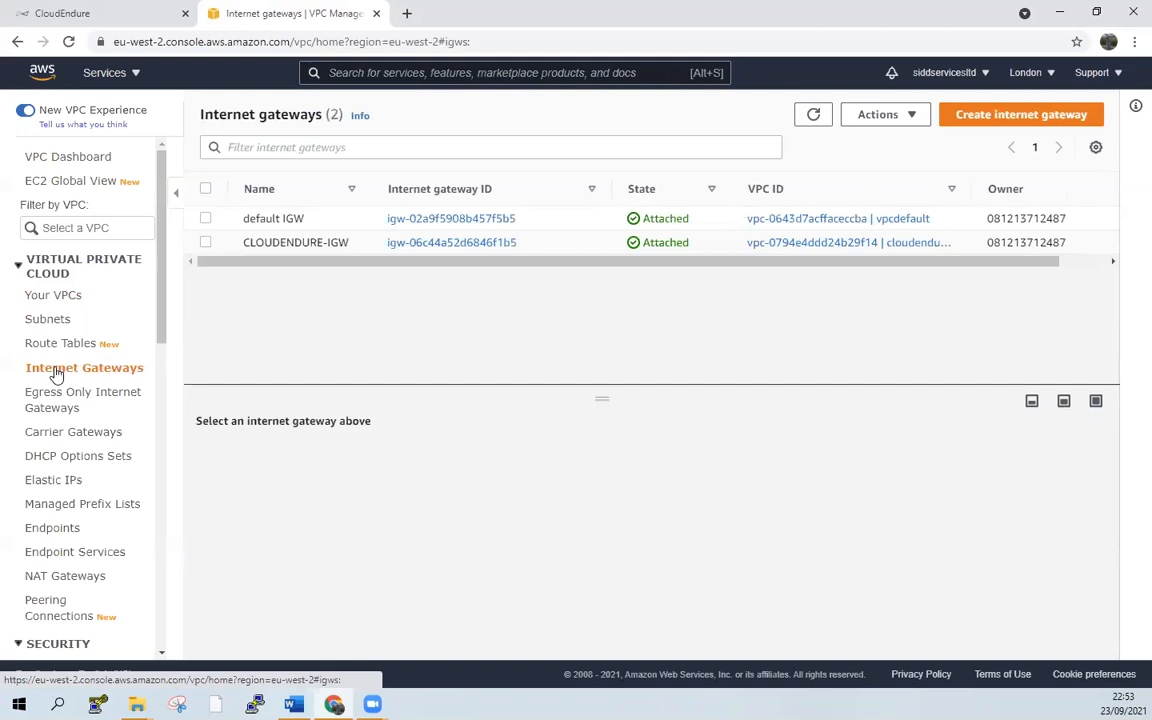
click(206, 243)
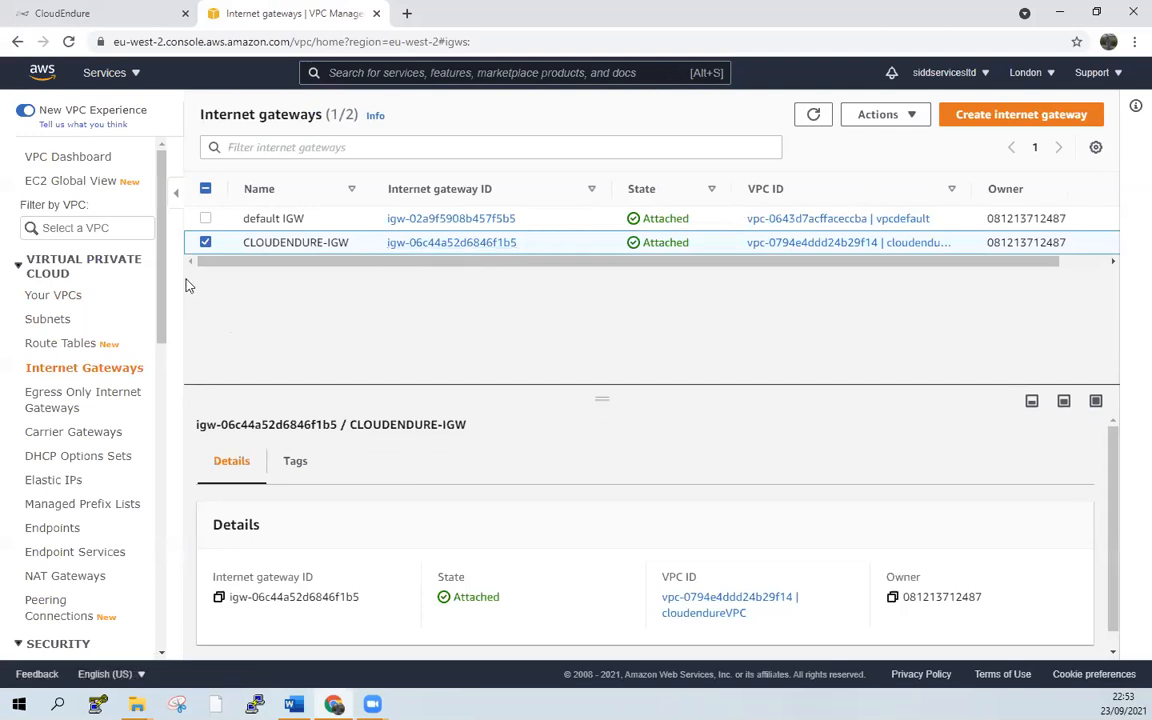
Select the CLOUDENDURE-RT route table and examine its routes
click(66, 344)
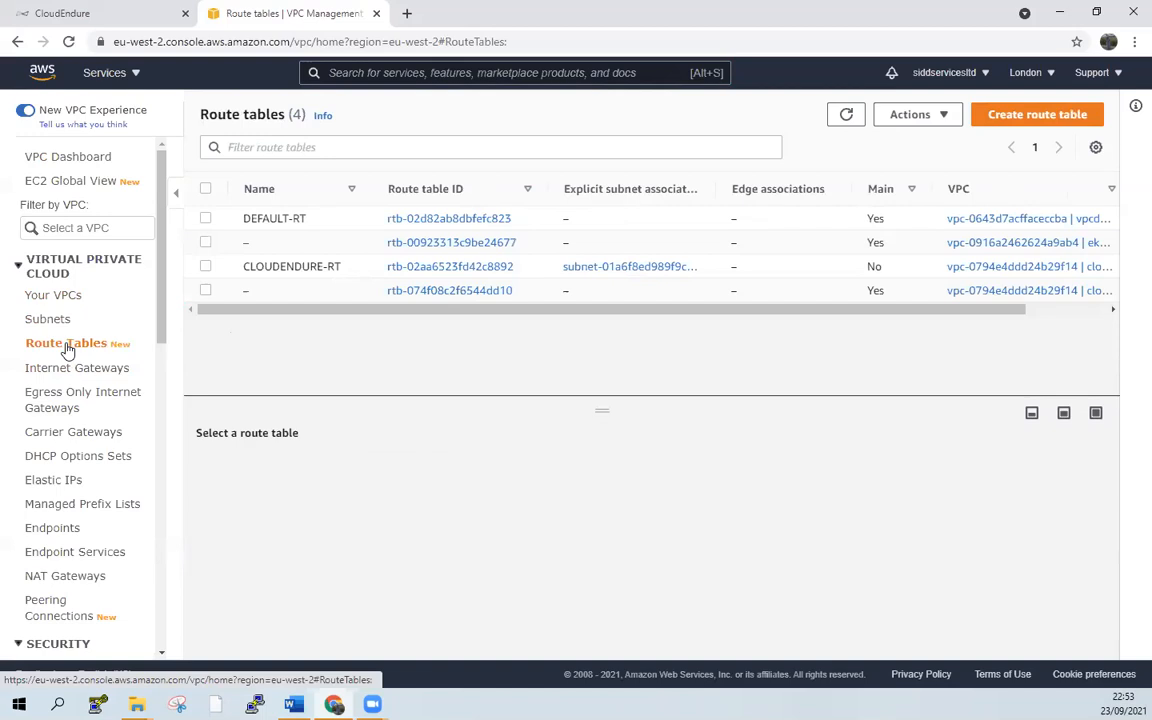
click(205, 267)
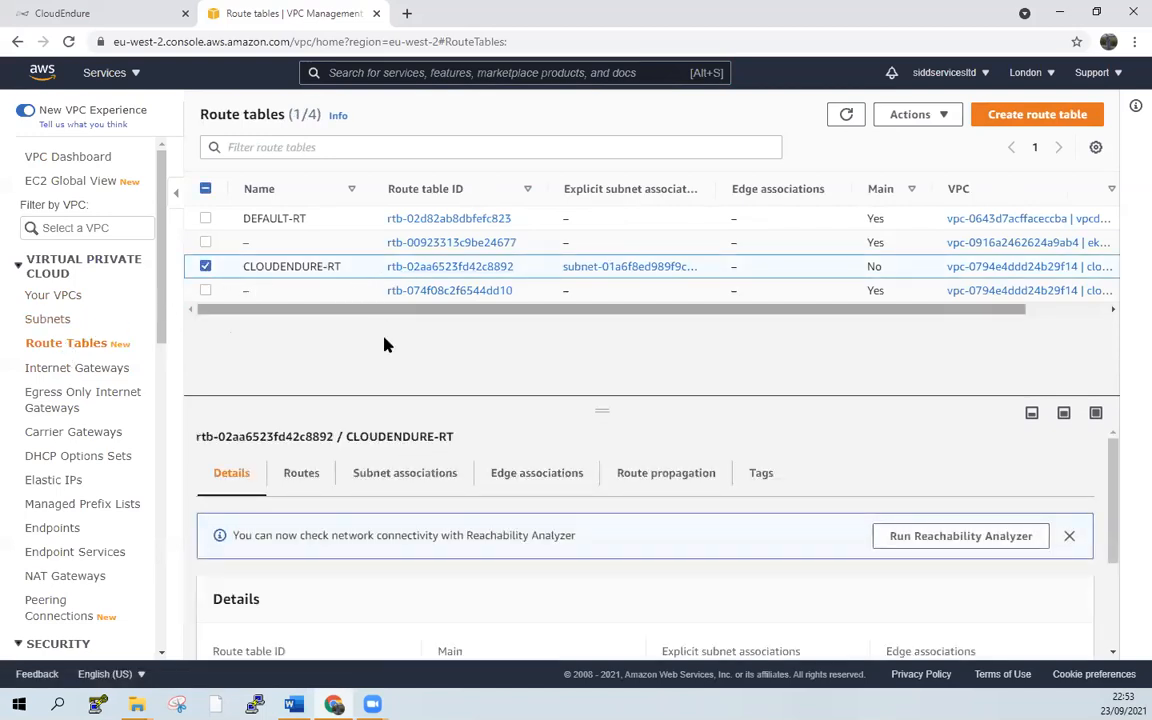
click(301, 474)
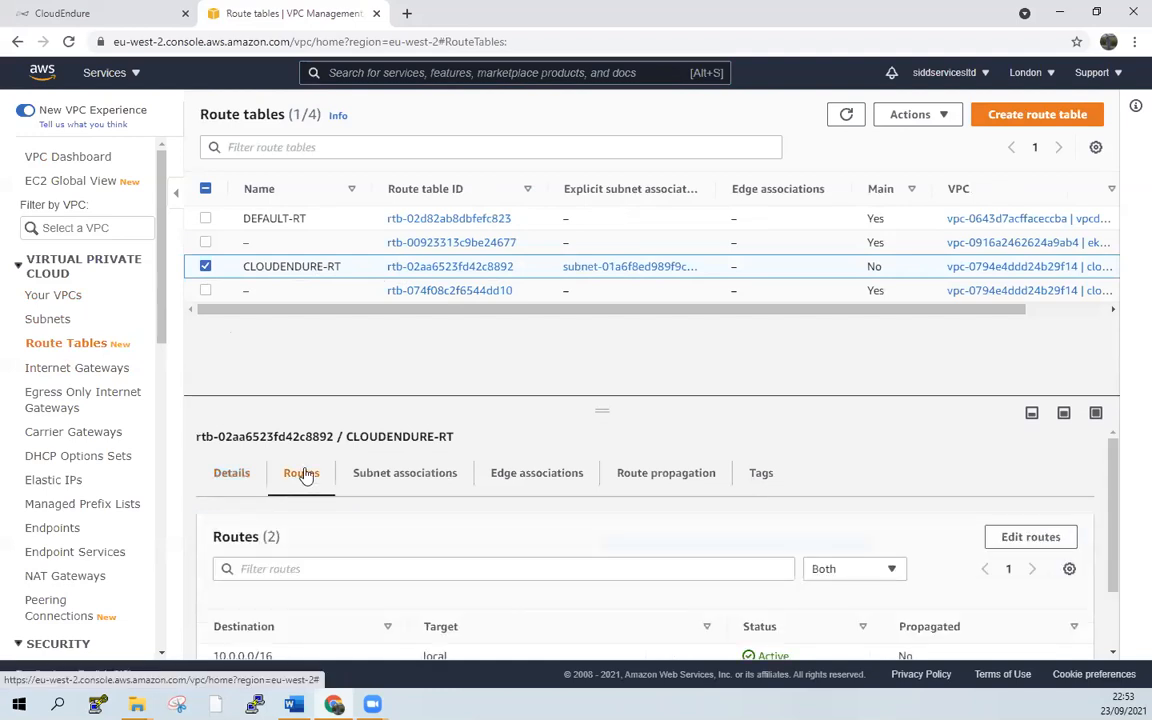
scroll(304, 478, down, 2)
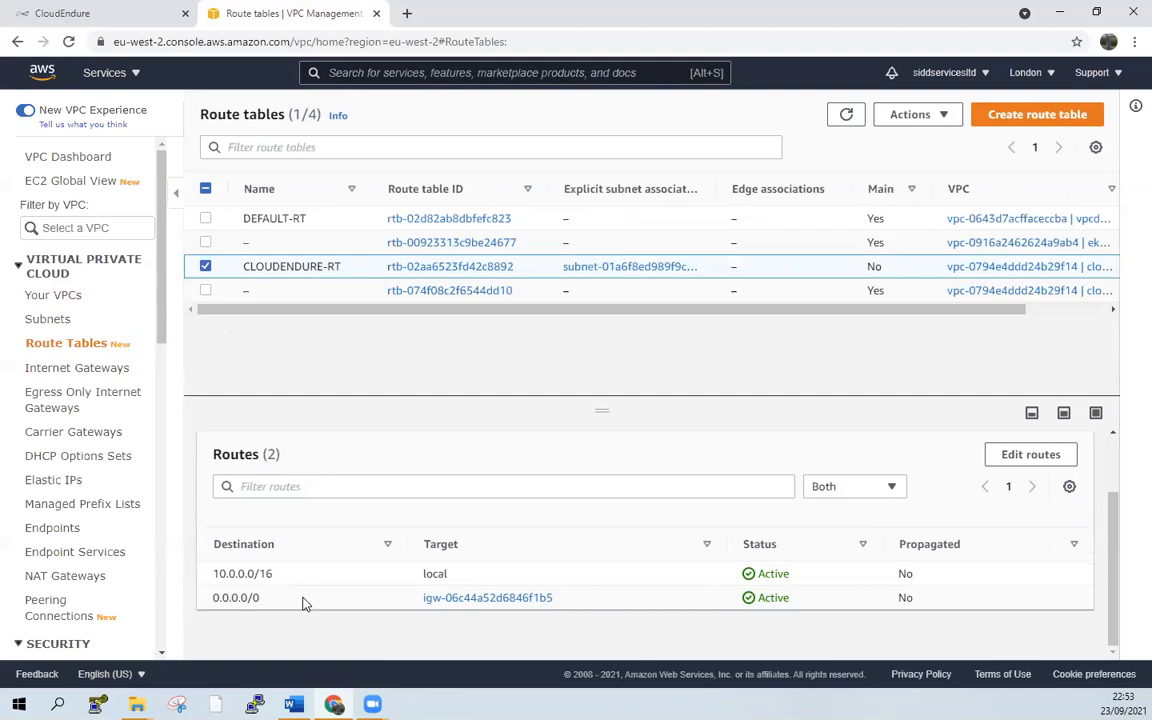
scroll(632, 514, up, 2)
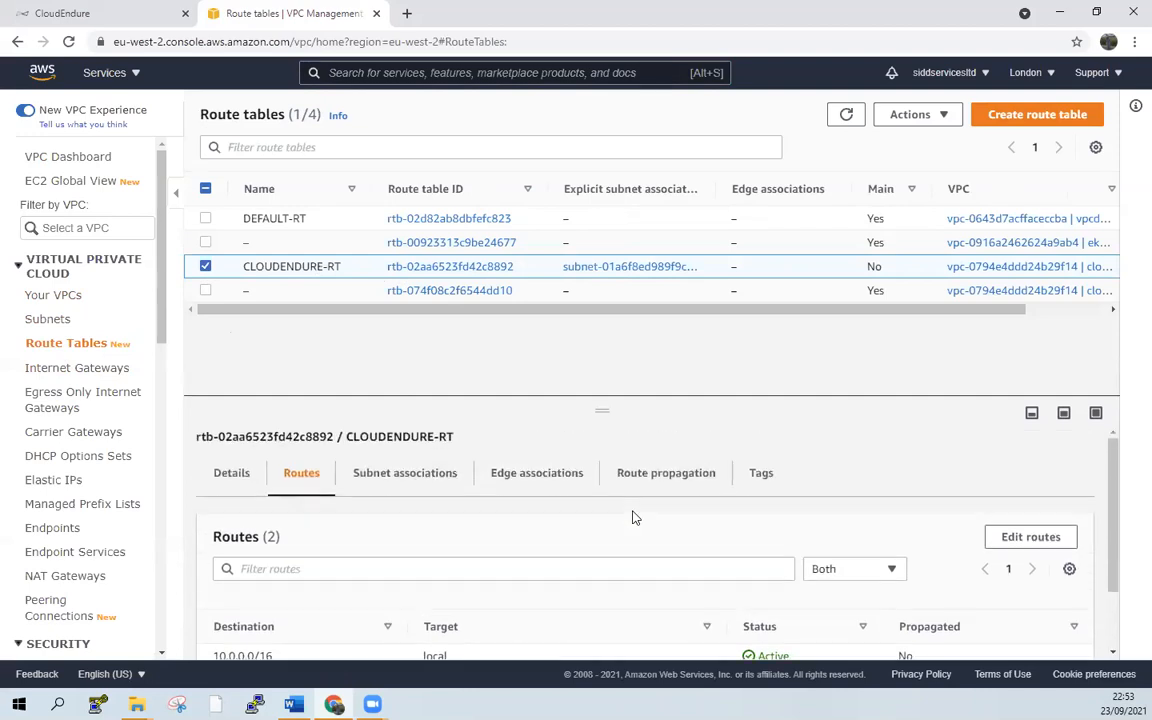
Review the subnet associations of CLOUDENDURE-RT, including its association editor, and leave the editor without saving
click(410, 484)
scroll(410, 484, down, 2)
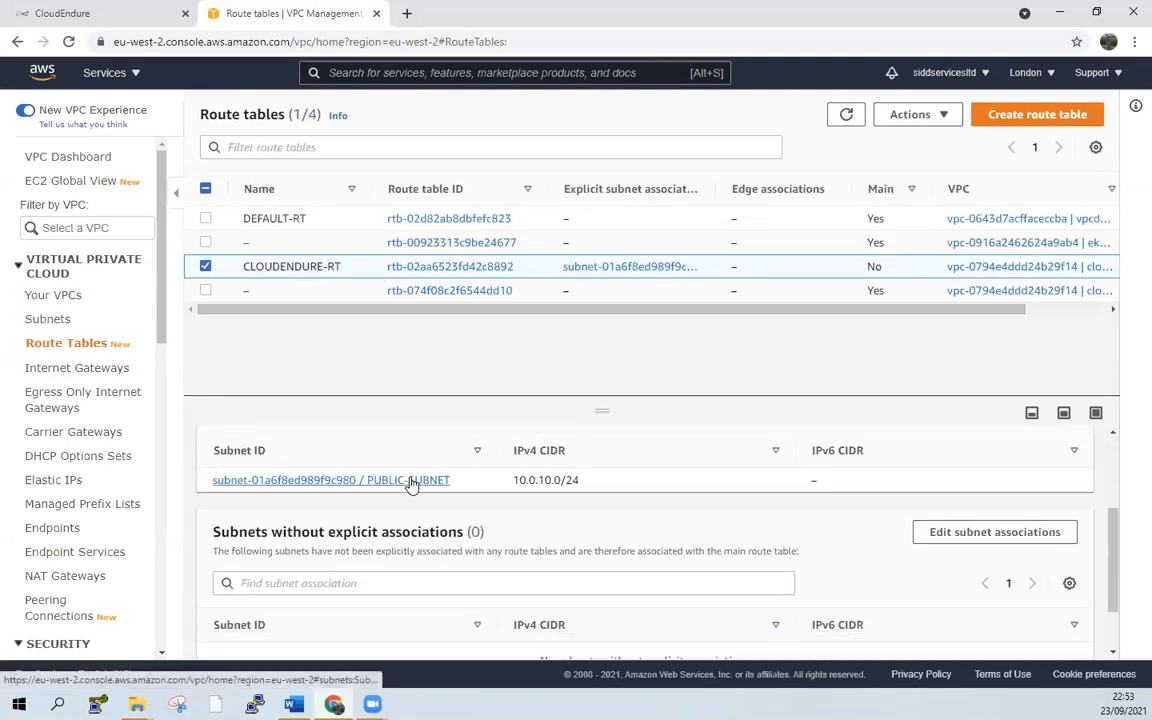
click(951, 533)
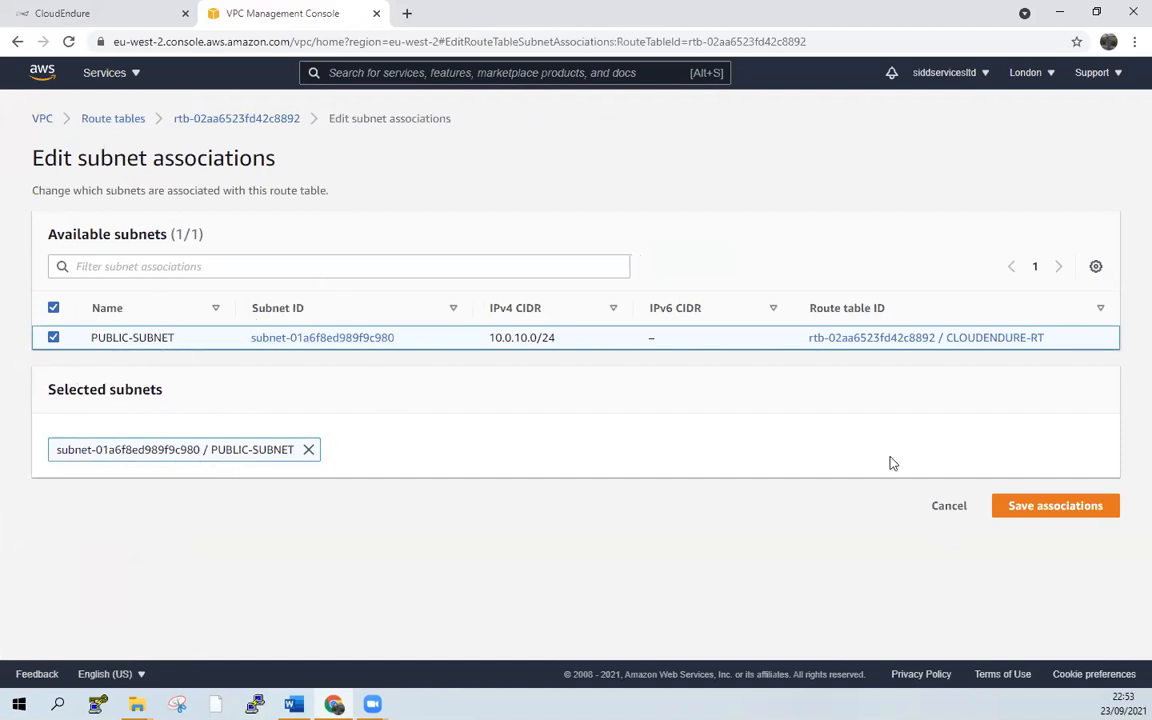
click(949, 507)
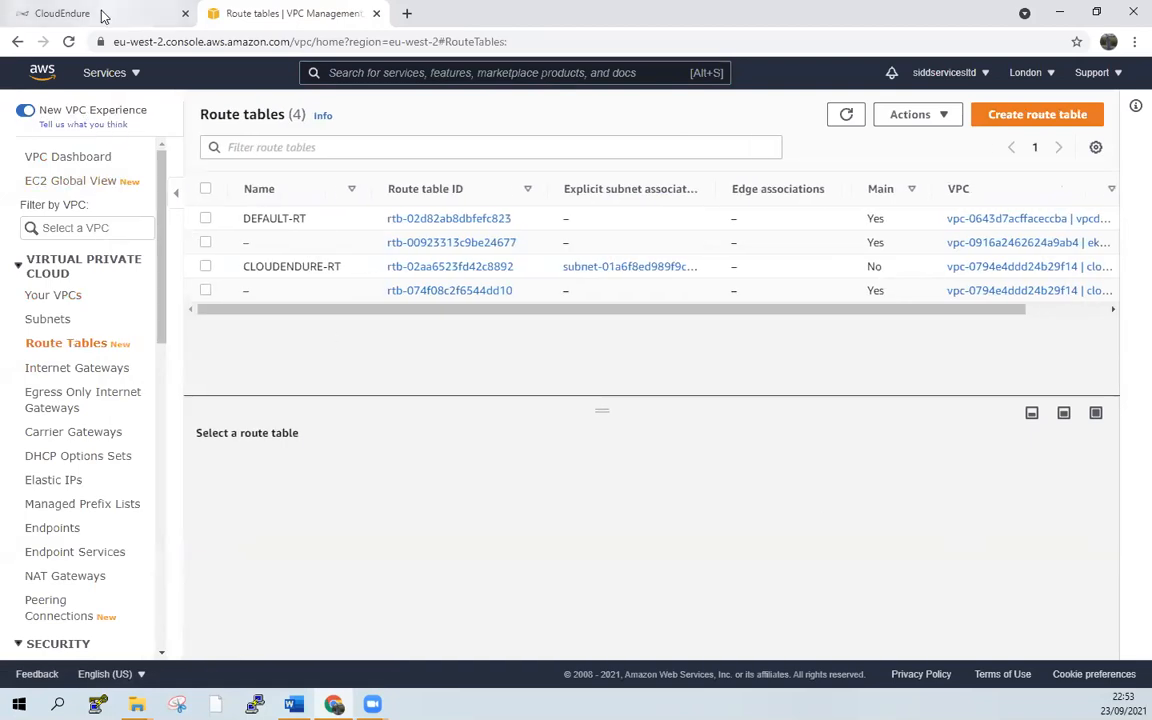
Open the IAM user cloudendureuserwithcloudendurepolicyattached and view its attached cloudendure-policy
click(108, 73)
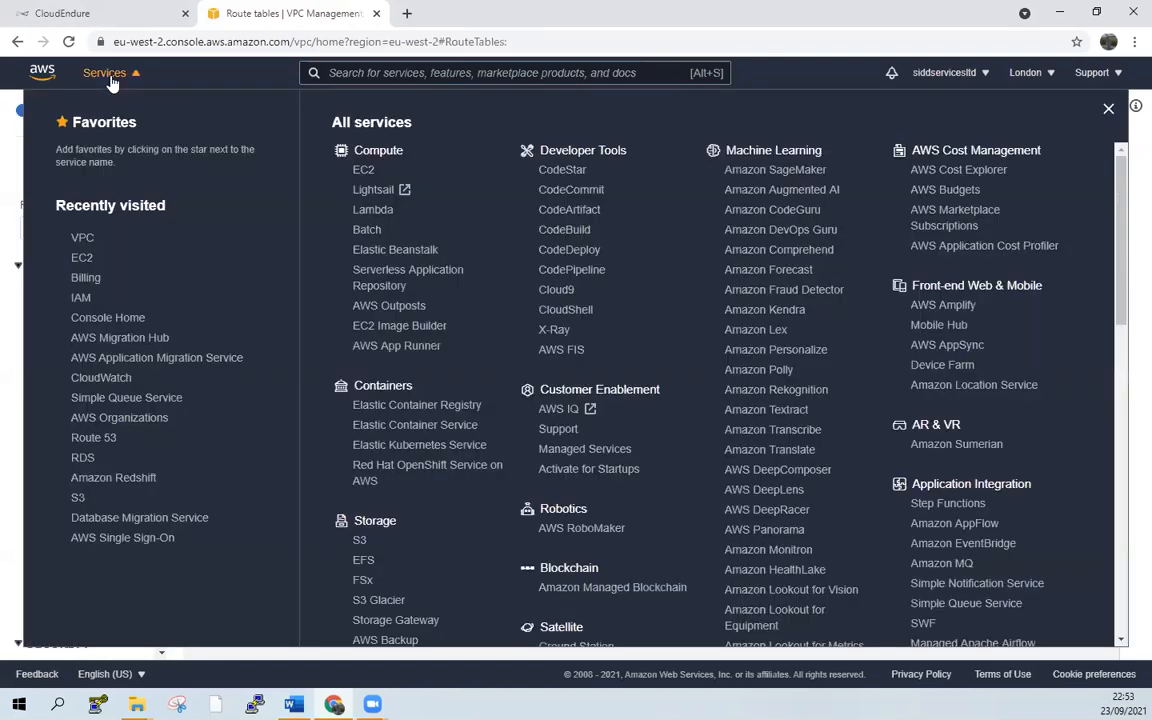
click(79, 298)
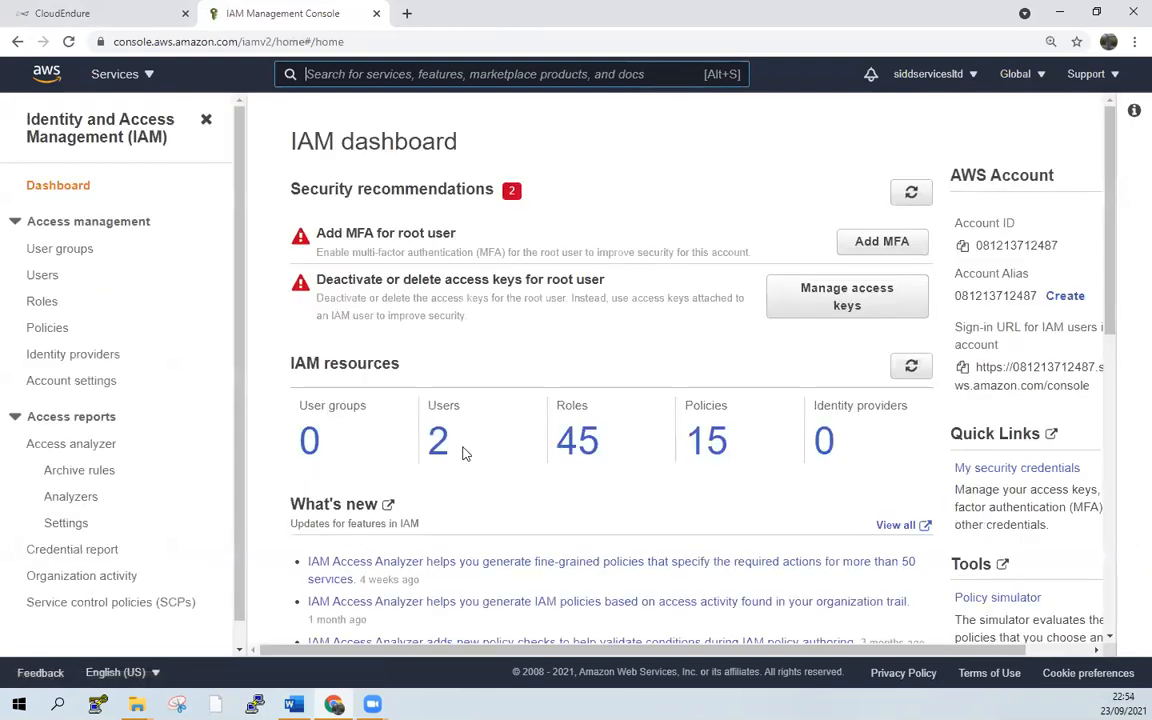
click(436, 446)
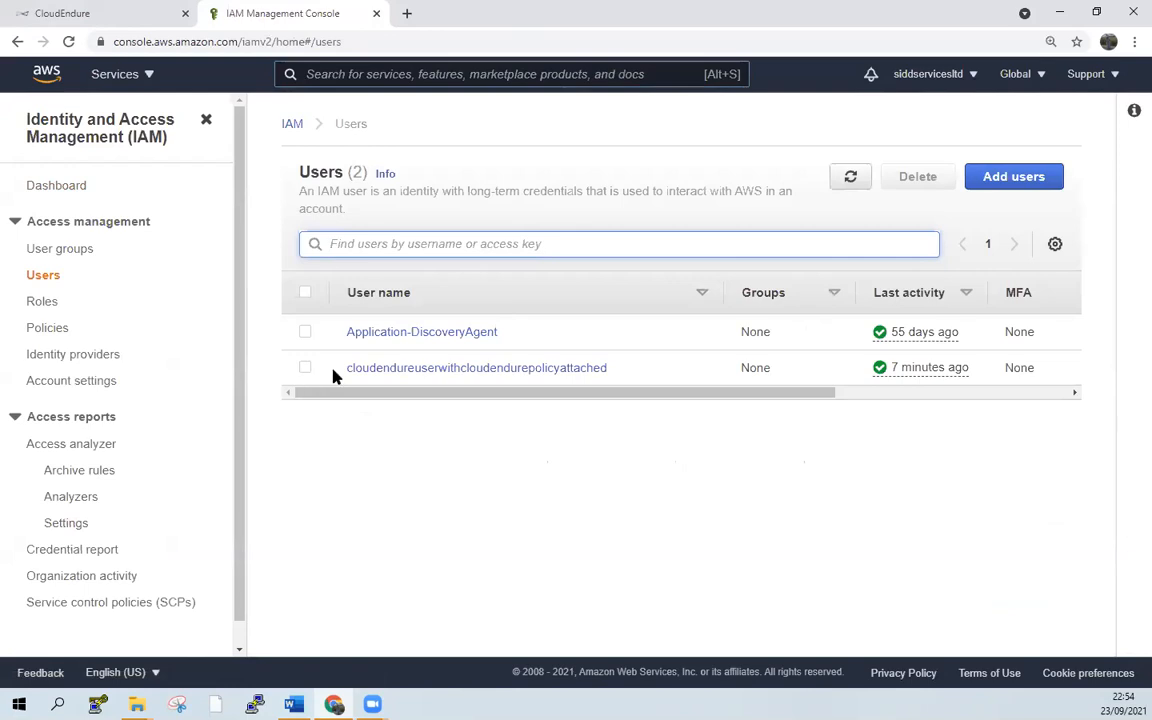
click(305, 367)
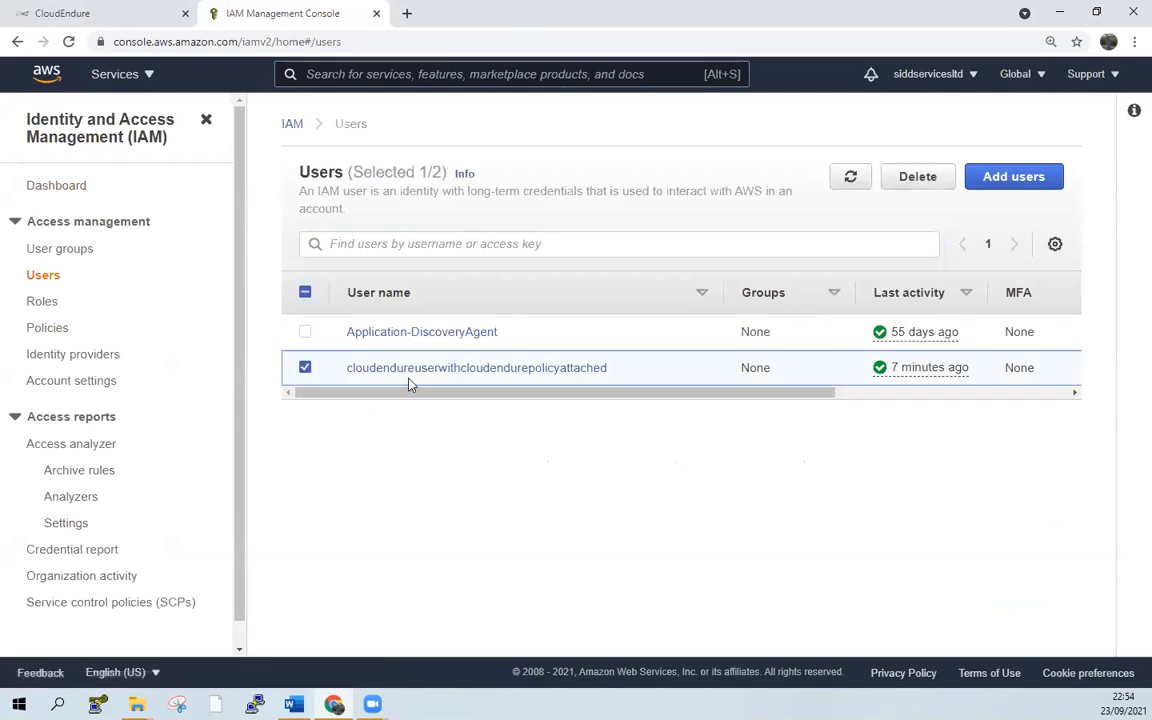
click(487, 370)
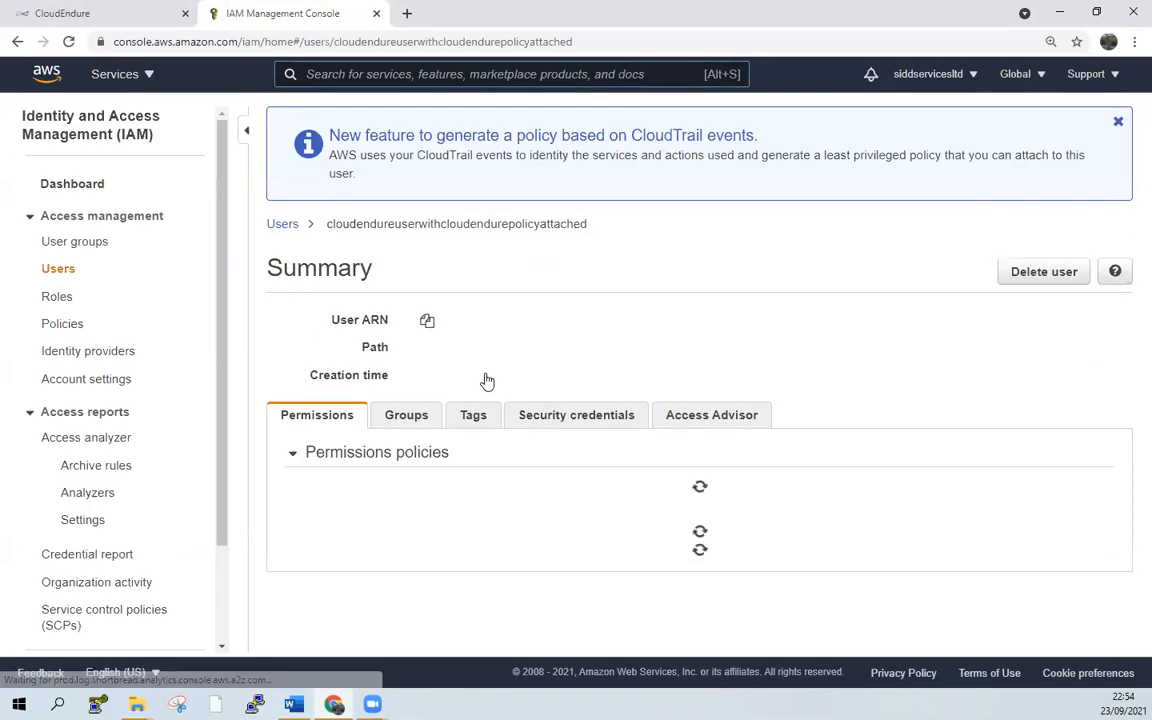
scroll(485, 380, down, 1)
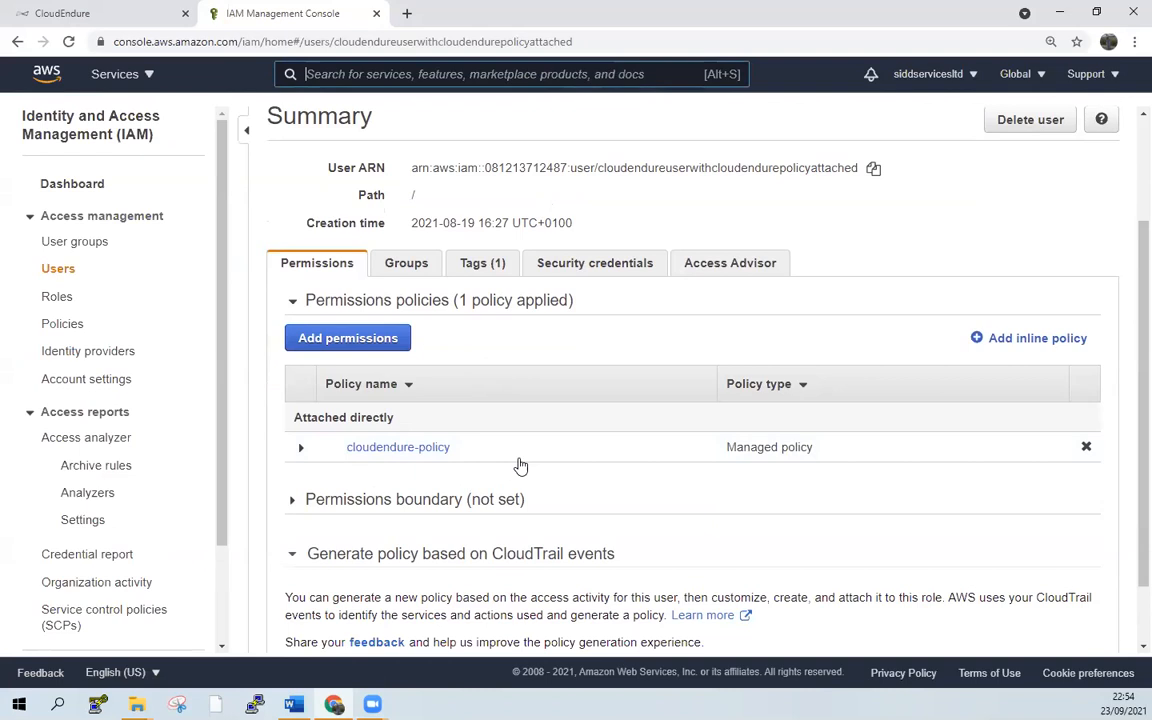
click(401, 456)
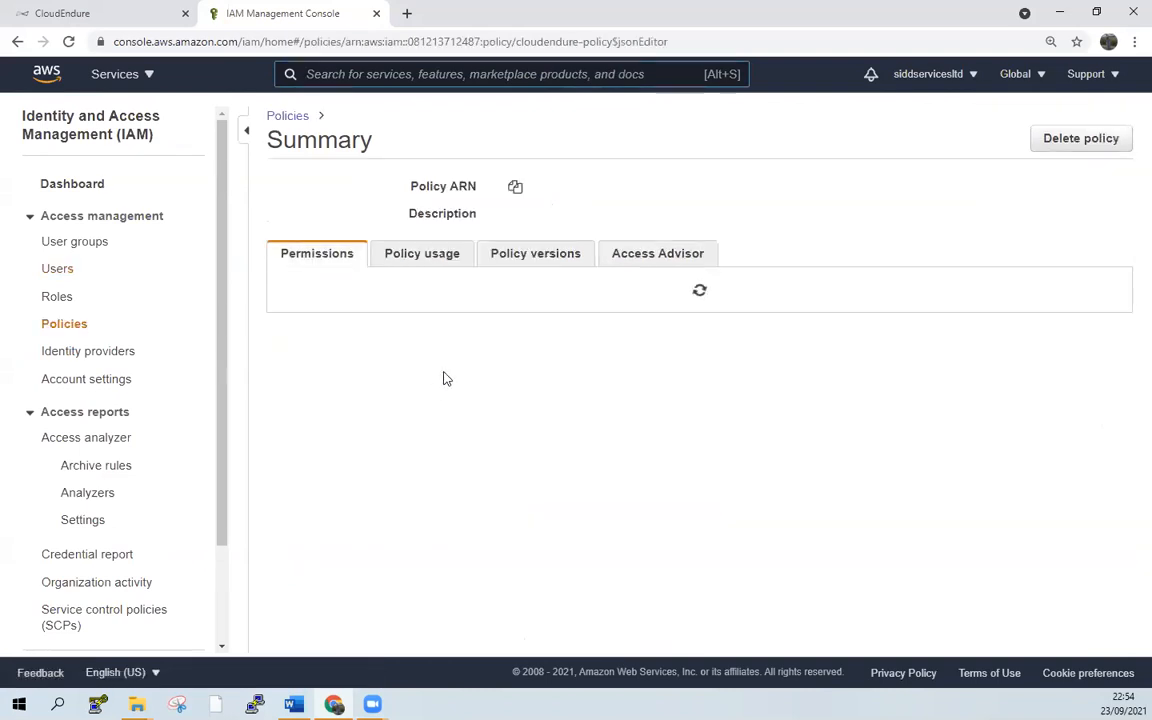
List the running EC2 instances in the London region and dismiss the session-restored message
click(110, 80)
click(88, 300)
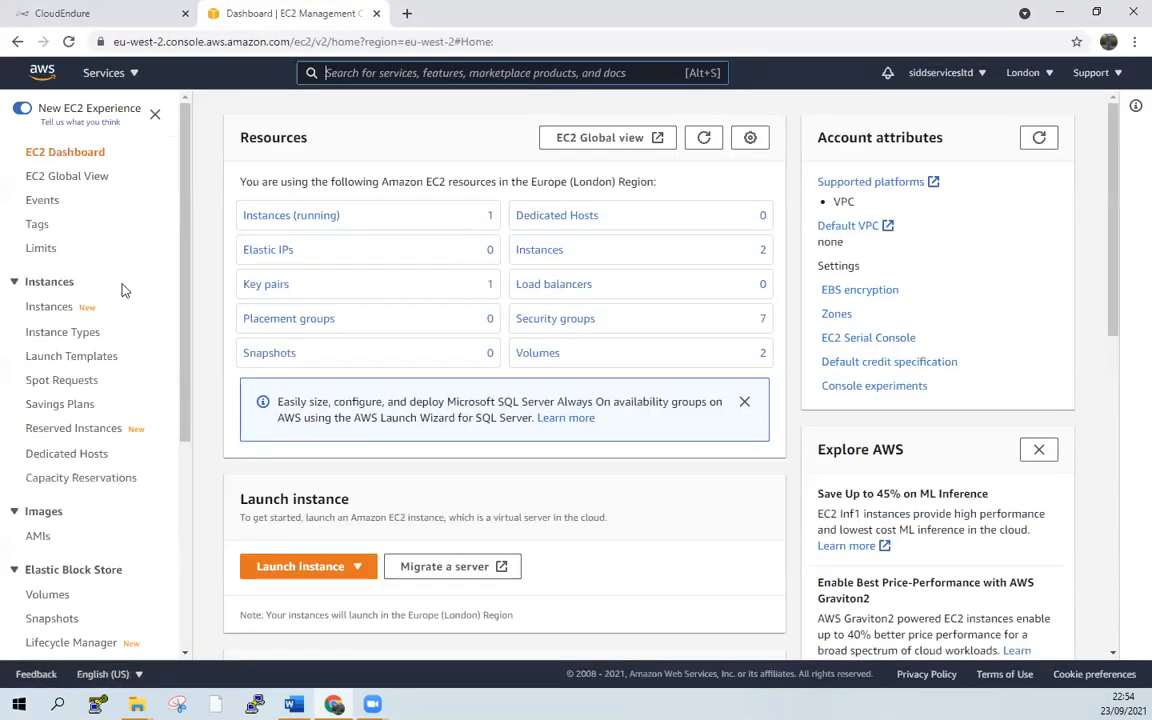
click(285, 217)
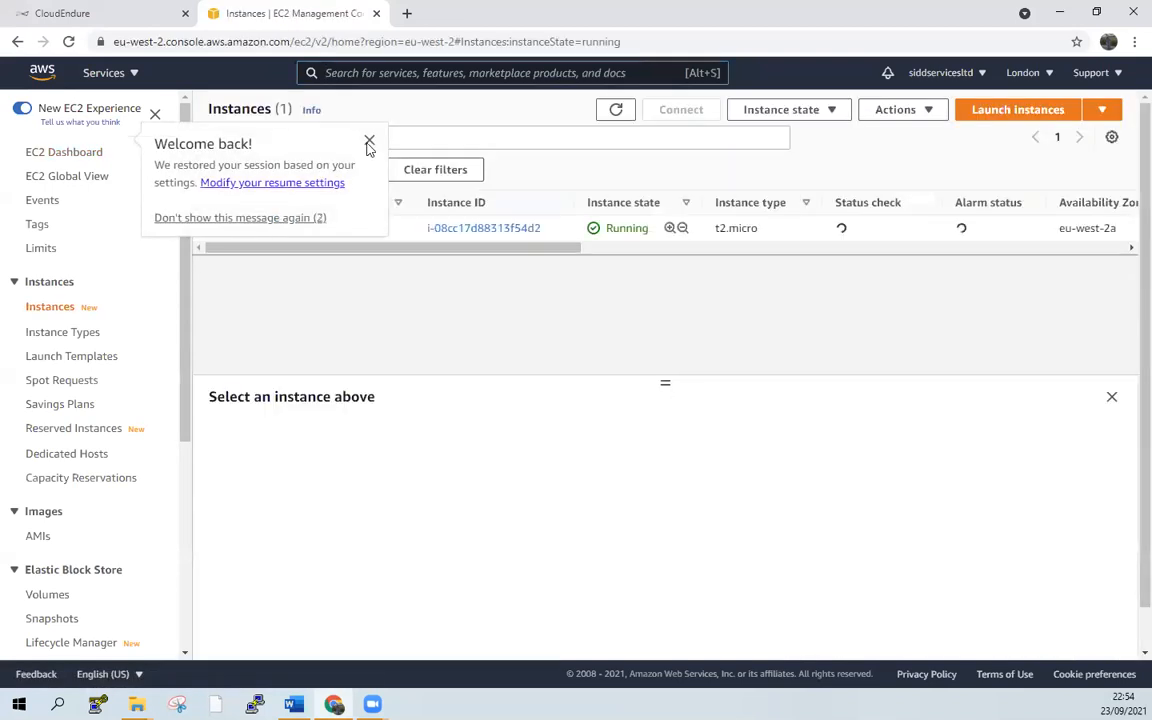
click(368, 141)
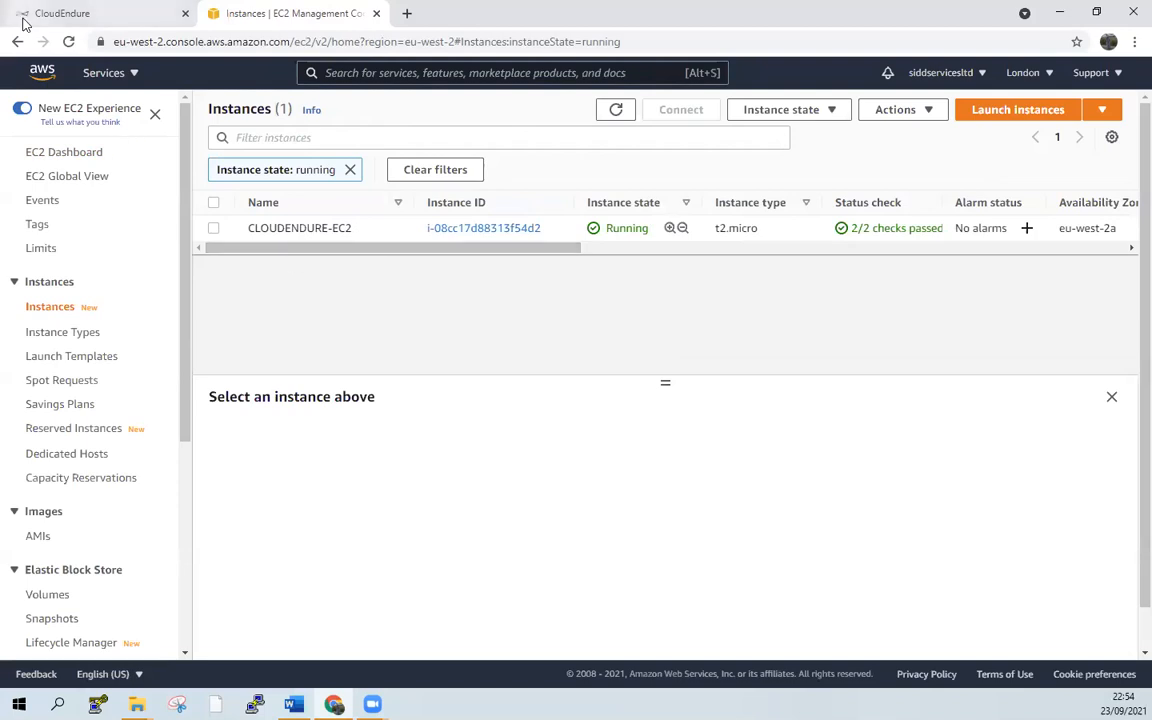
Switch to the CloudEndure console and create a new project named coludproject1
click(57, 13)
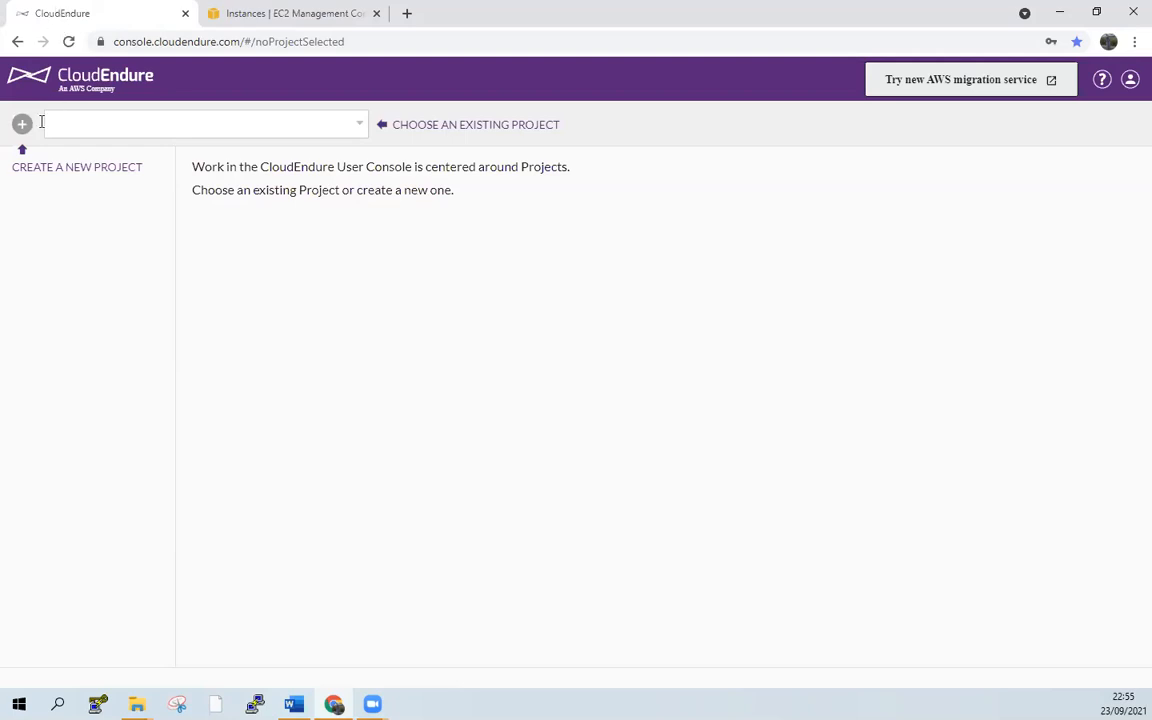
click(267, 10)
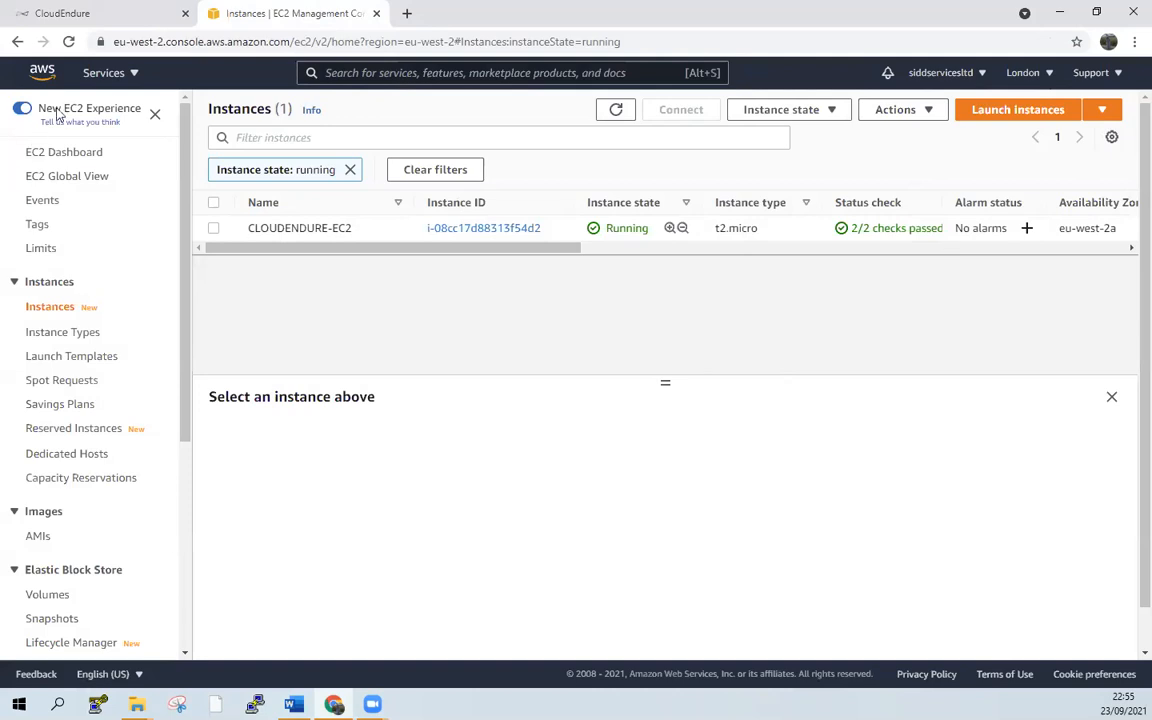
click(100, 14)
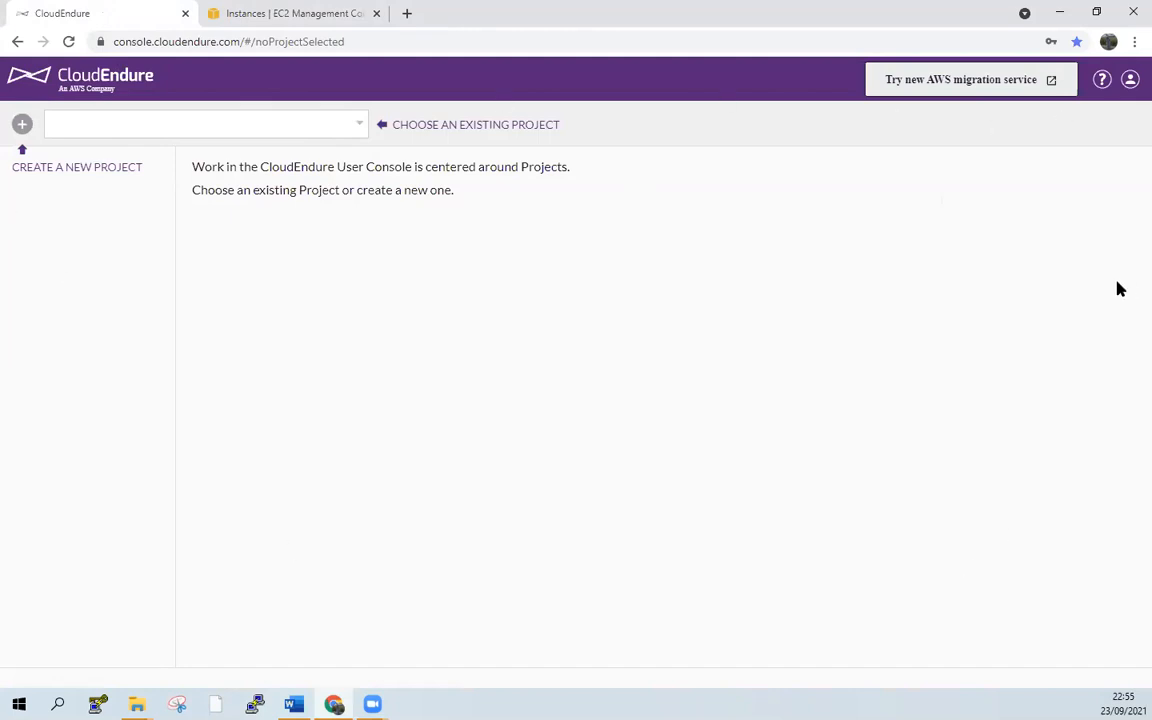
click(23, 126)
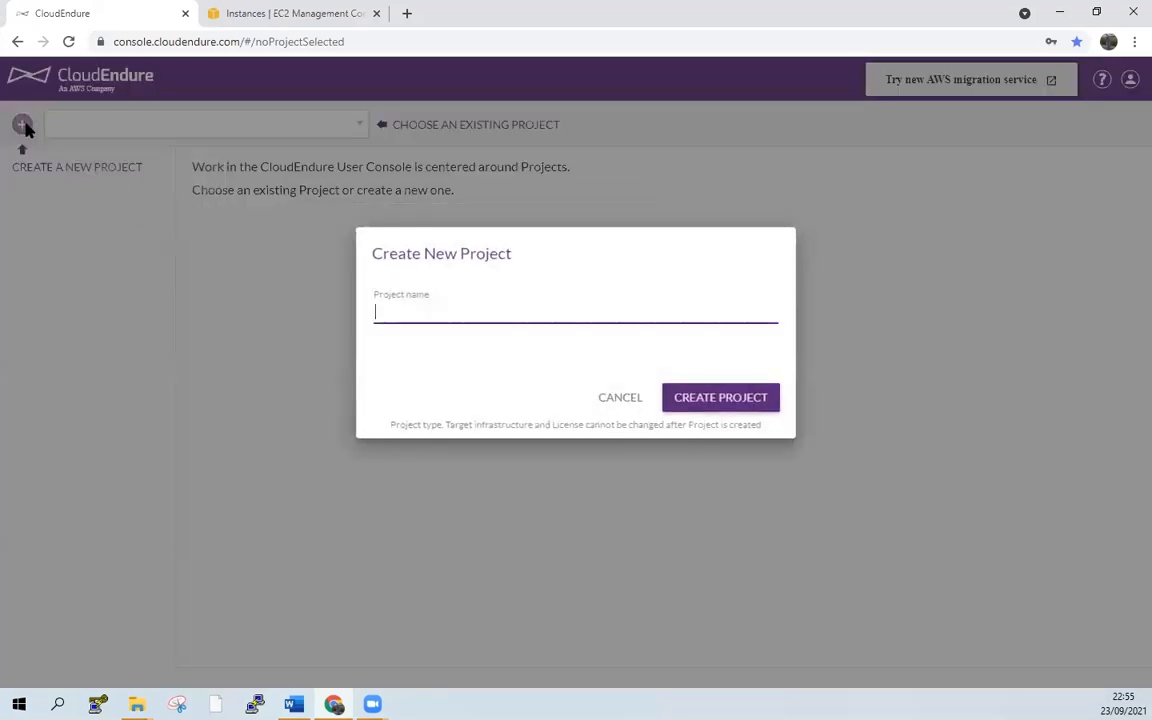
click(433, 313)
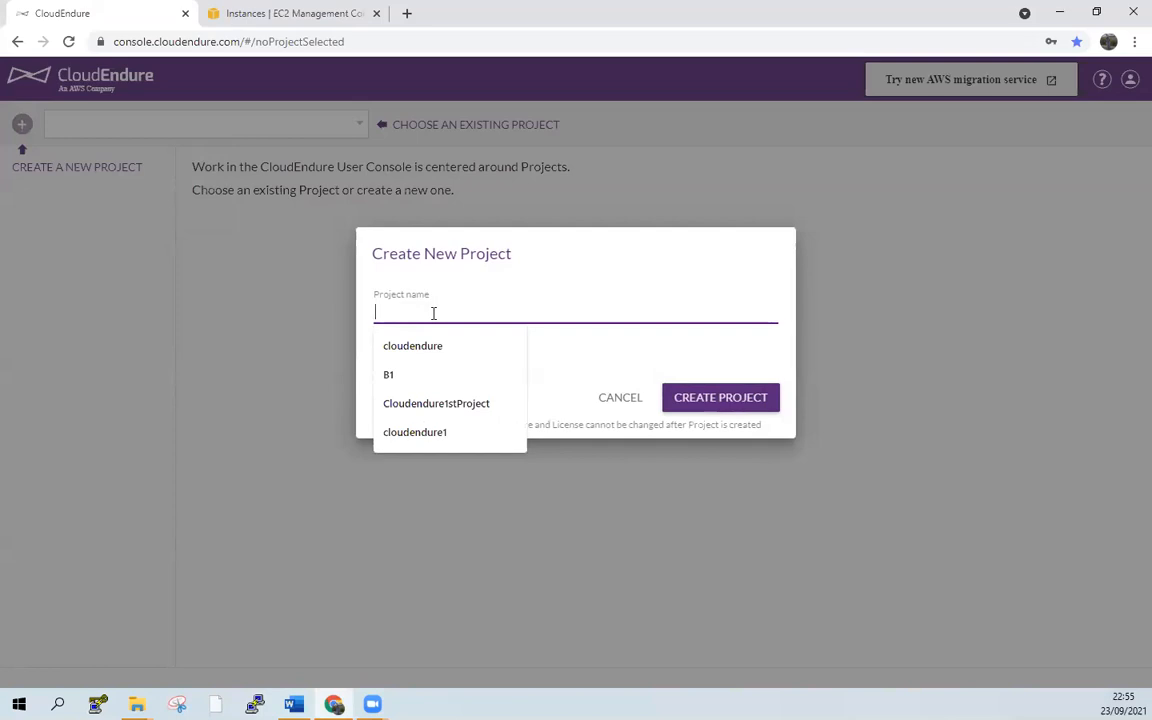
text(c)
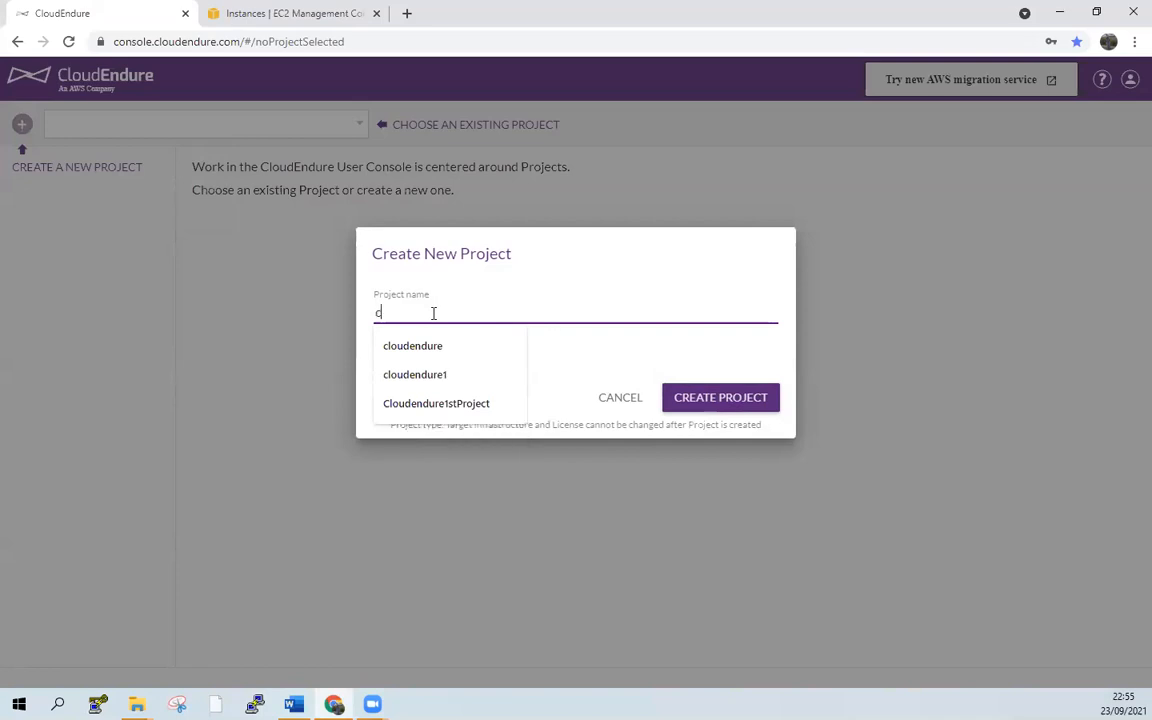
text(oludpr)
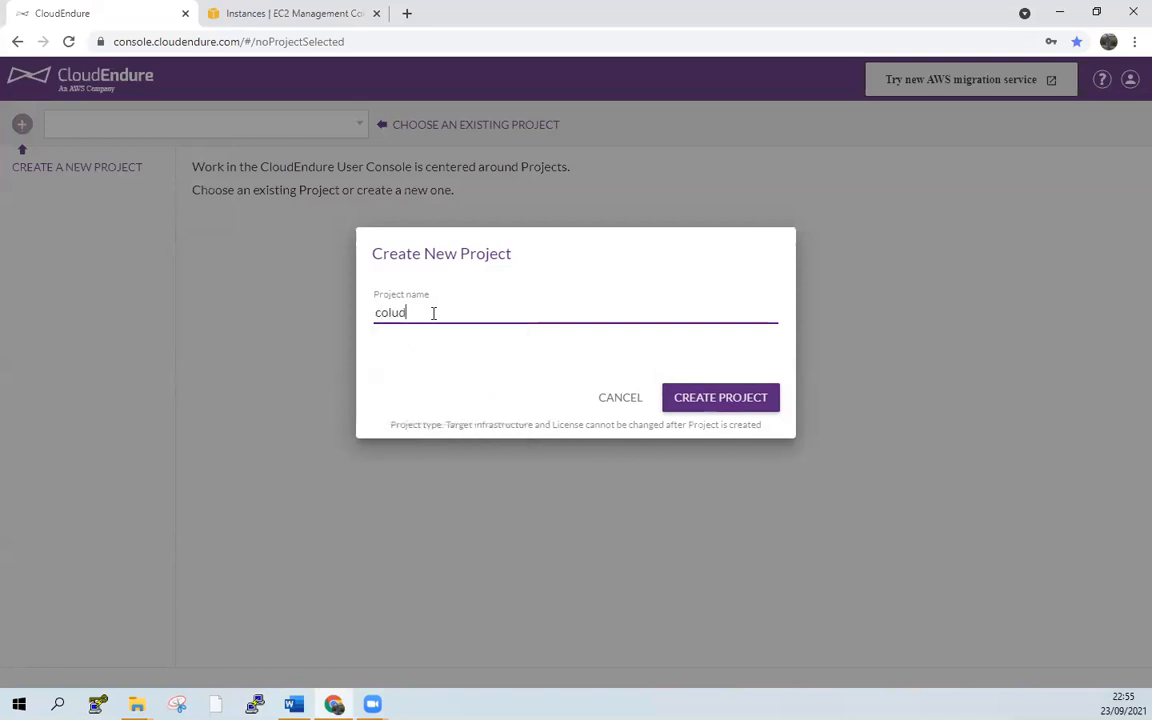
text(ject1)
click(720, 398)
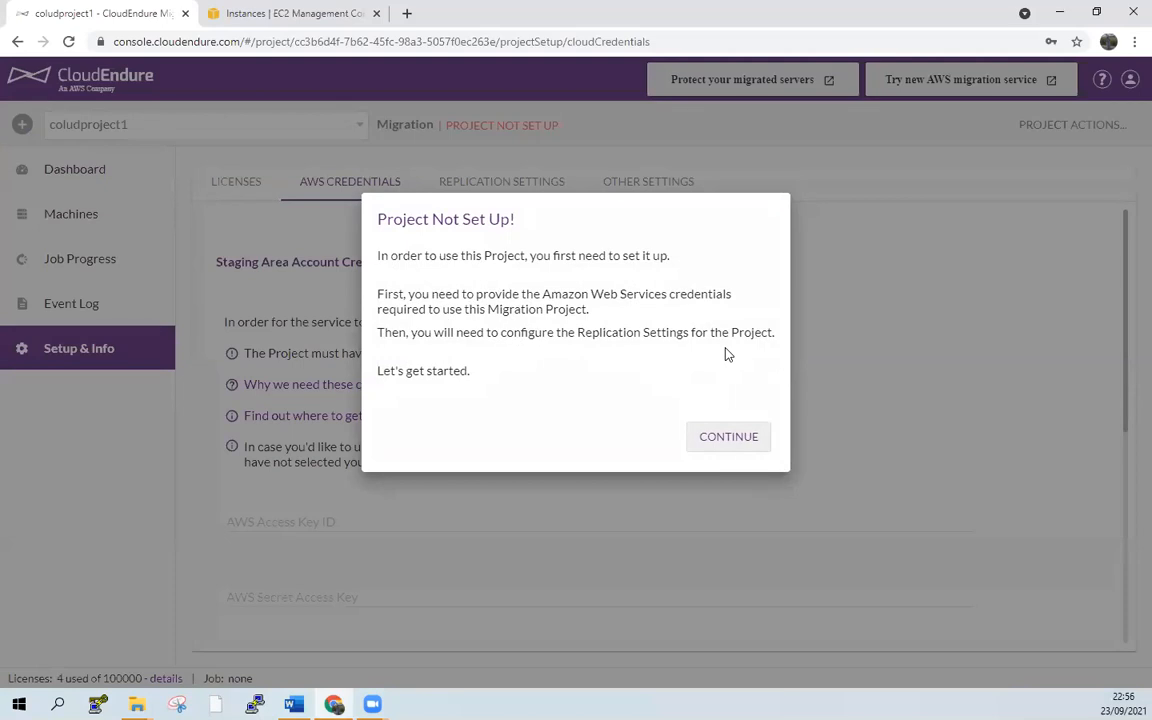
Dismiss the project setup notice and paste the AWS access key ID into the staging area account credentials
click(745, 446)
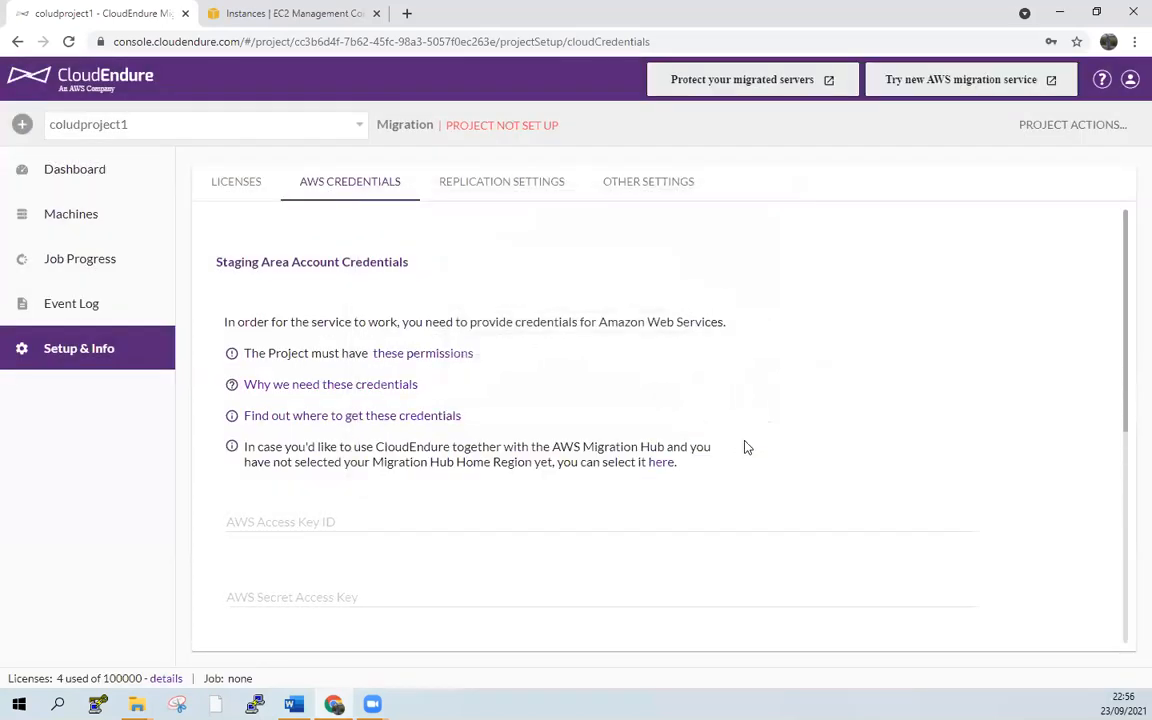
click(352, 517)
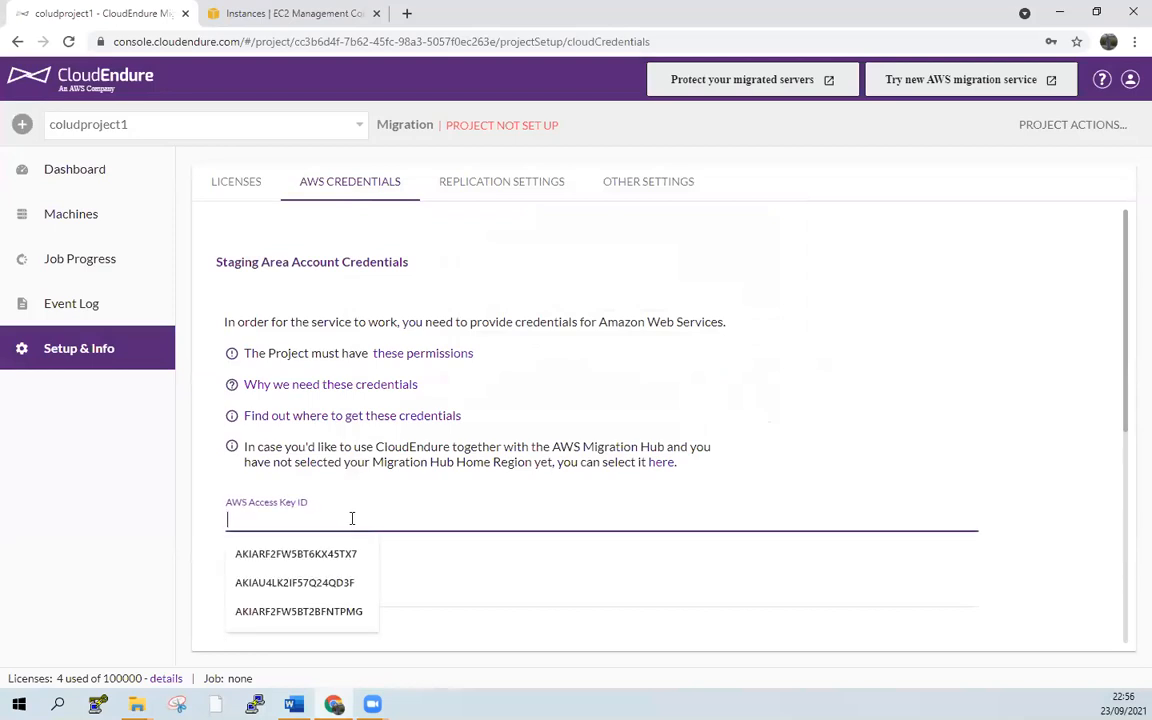
scroll(400, 500, down, 1)
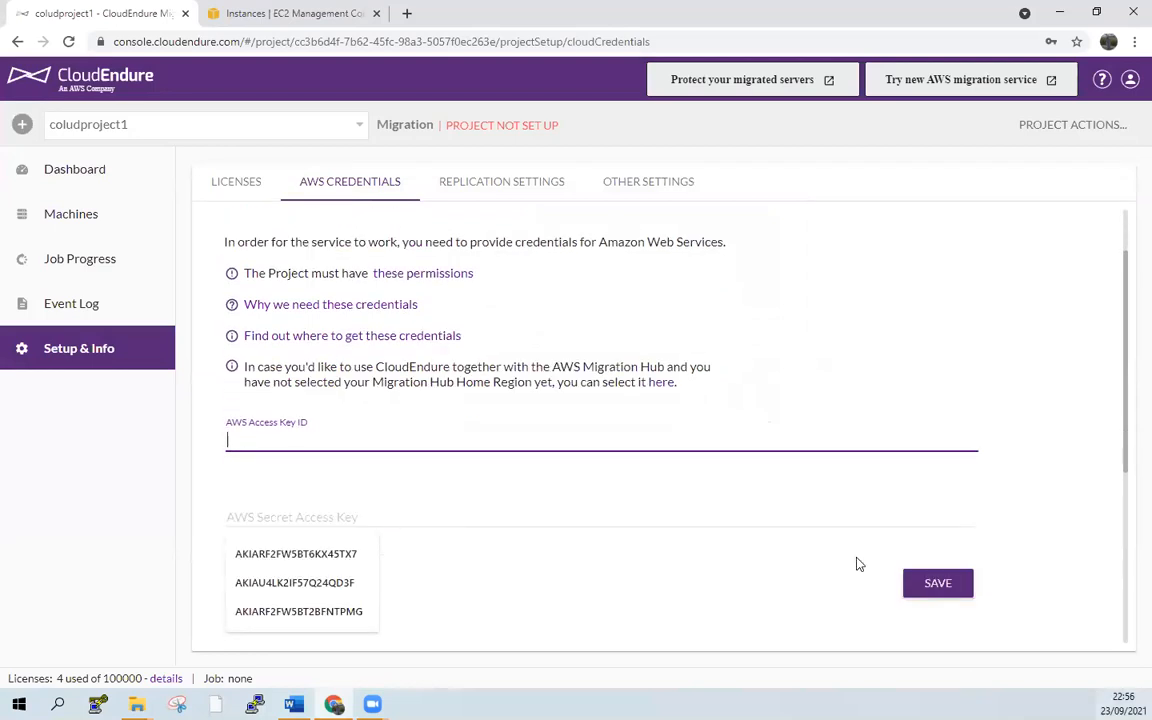
key(alt+Tab)
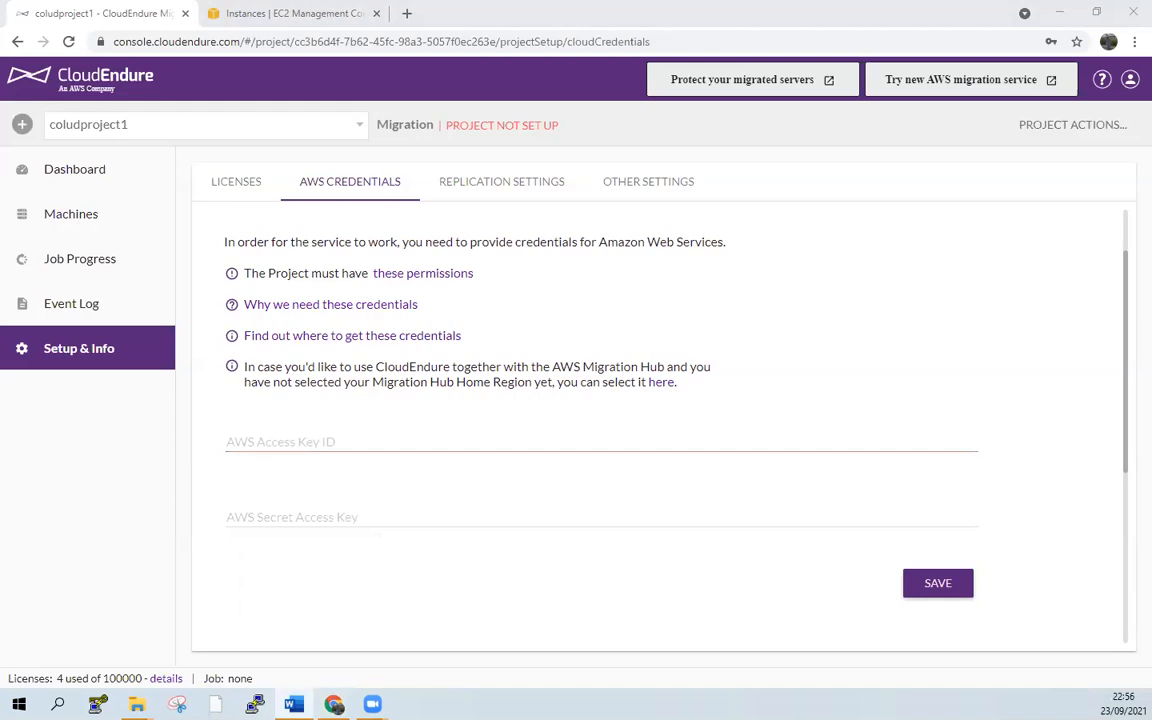
click(347, 440)
right_click(347, 443)
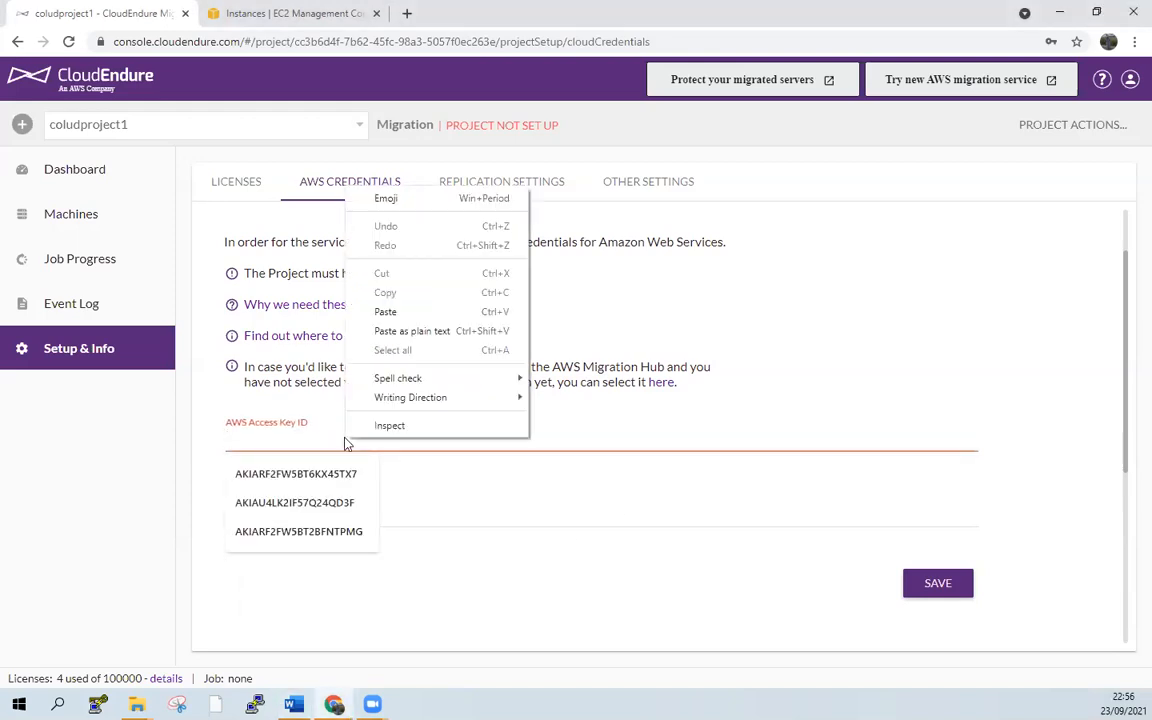
click(395, 311)
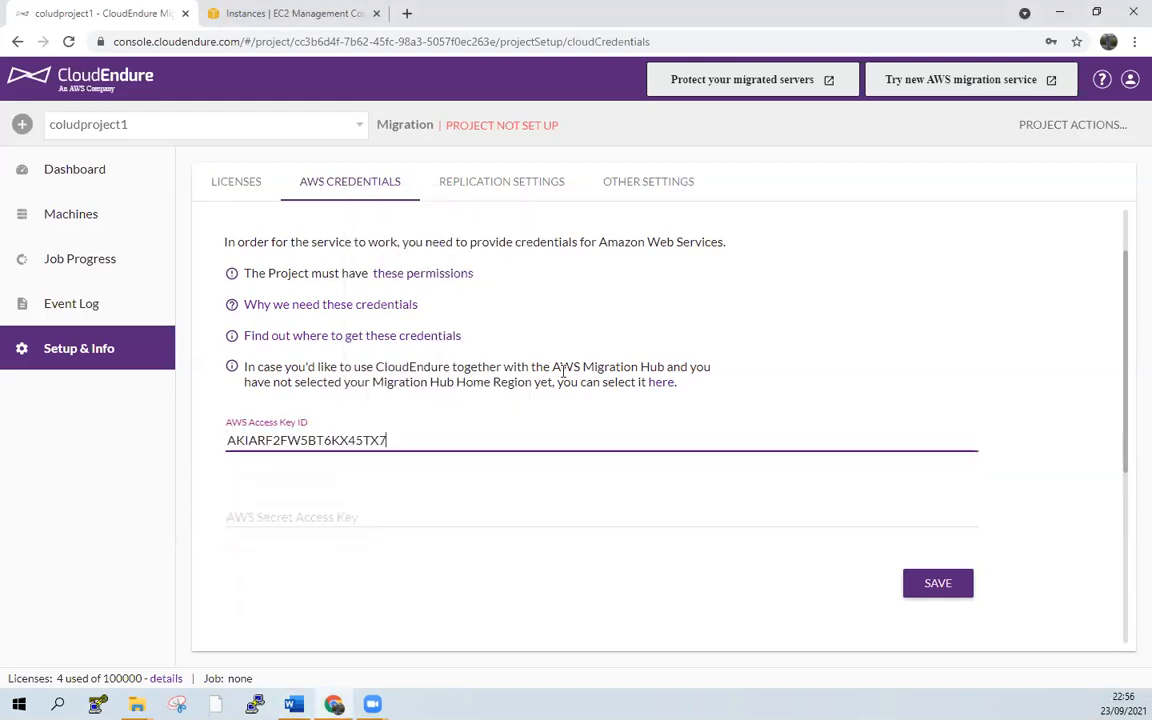
Paste the AWS secret access key copied from the Word document and save the staging area account credentials
click(566, 507)
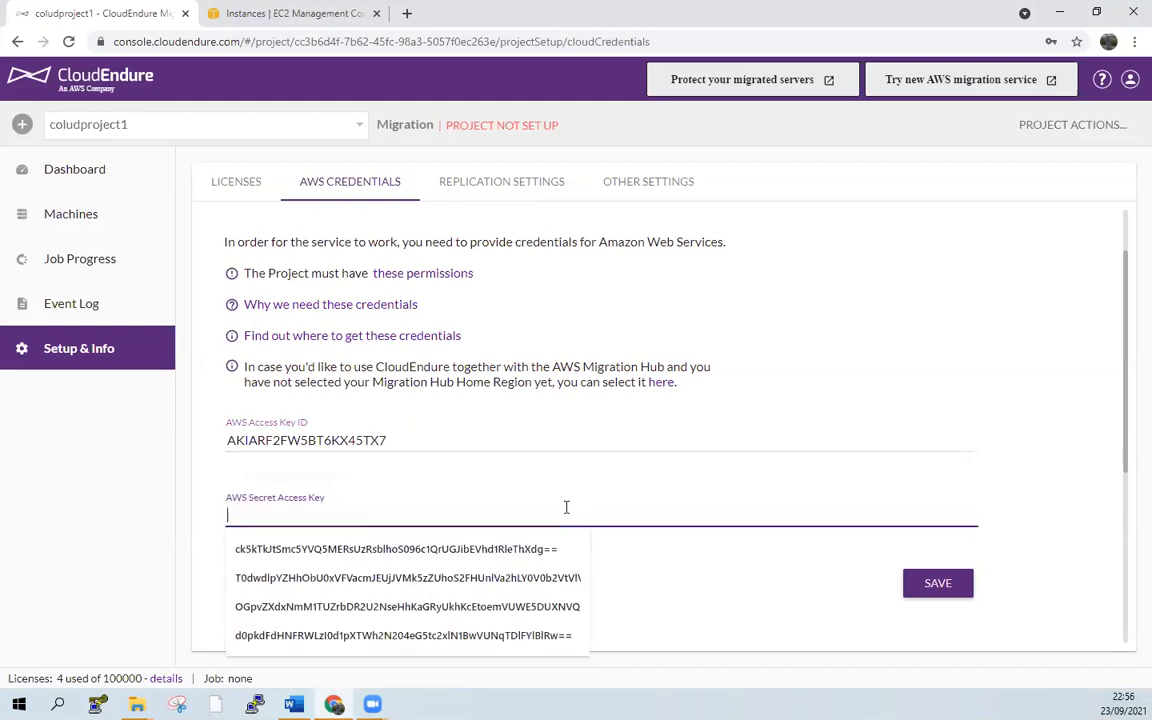
click(294, 704)
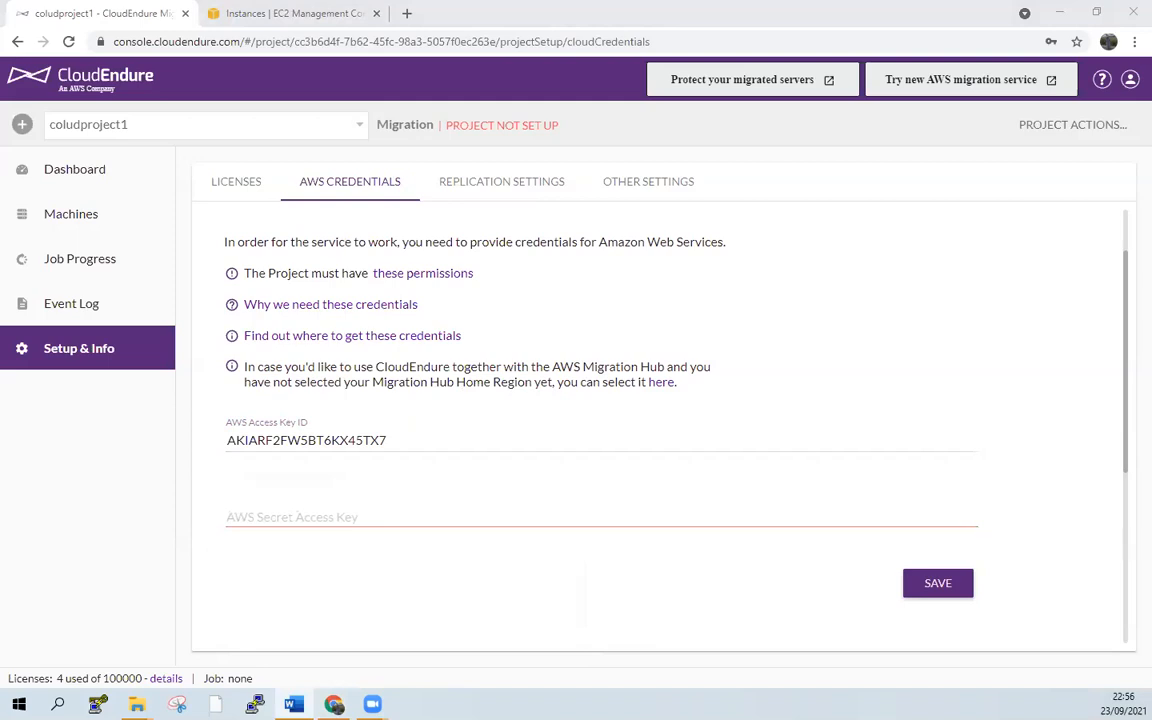
right_click(430, 512)
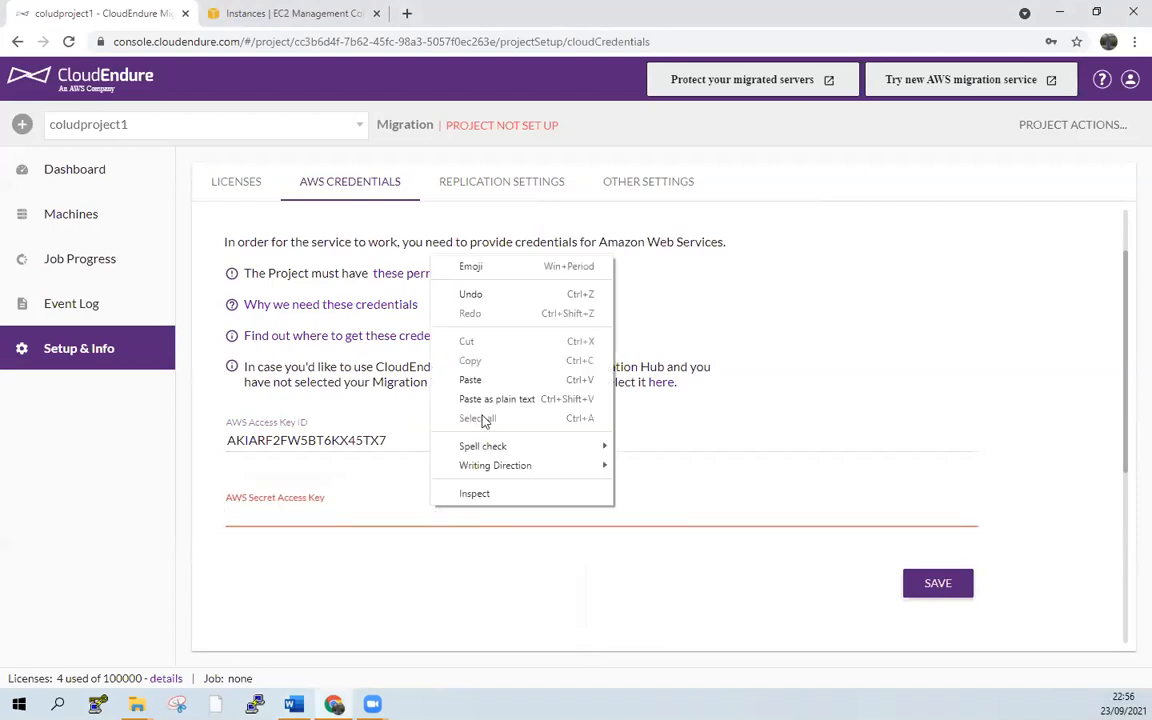
click(520, 380)
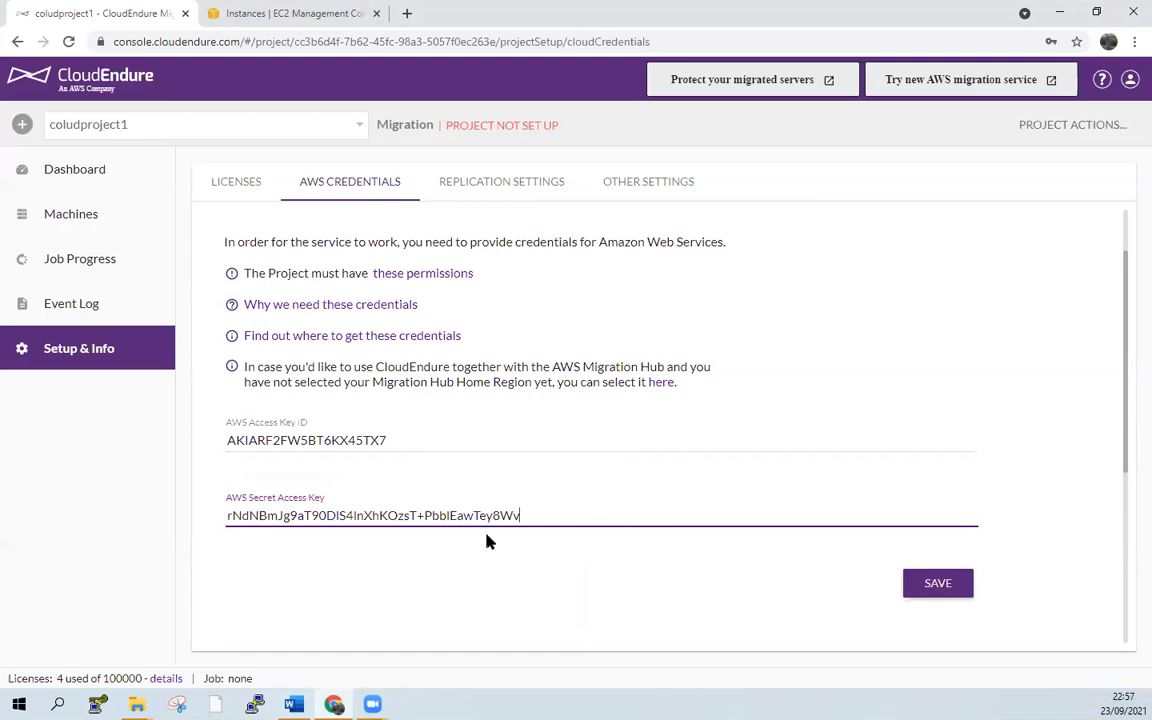
click(954, 592)
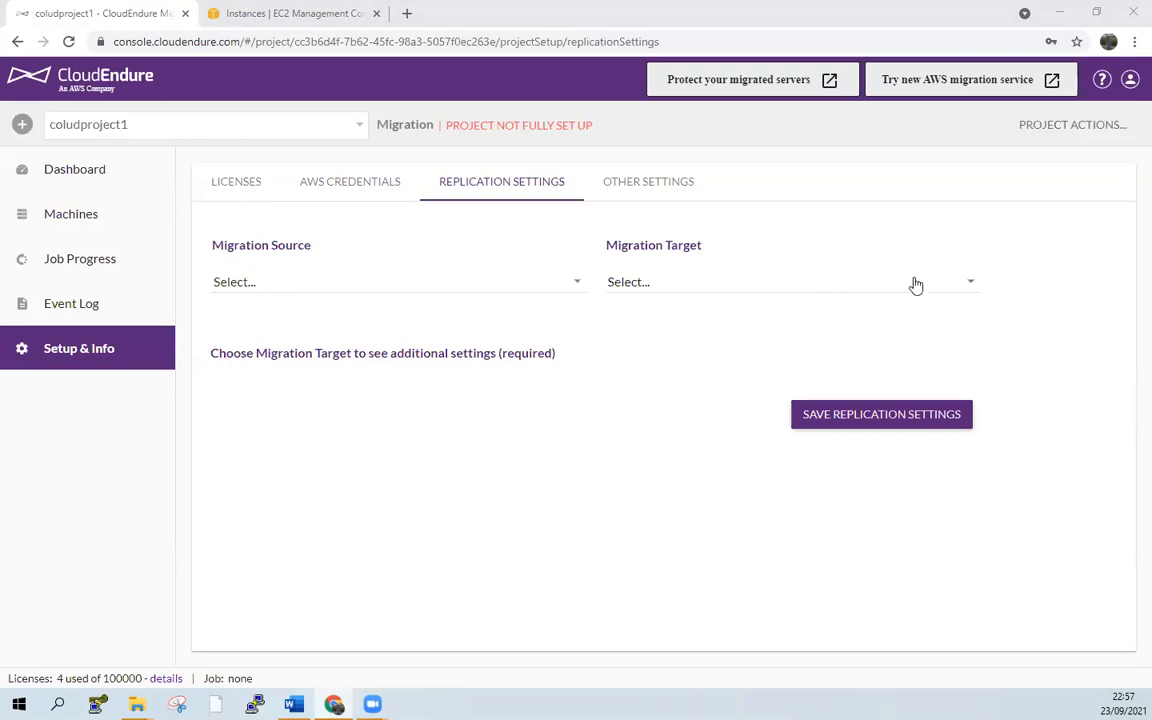
Set the migration source to AWS EU (London) in the replication settings
click(575, 287)
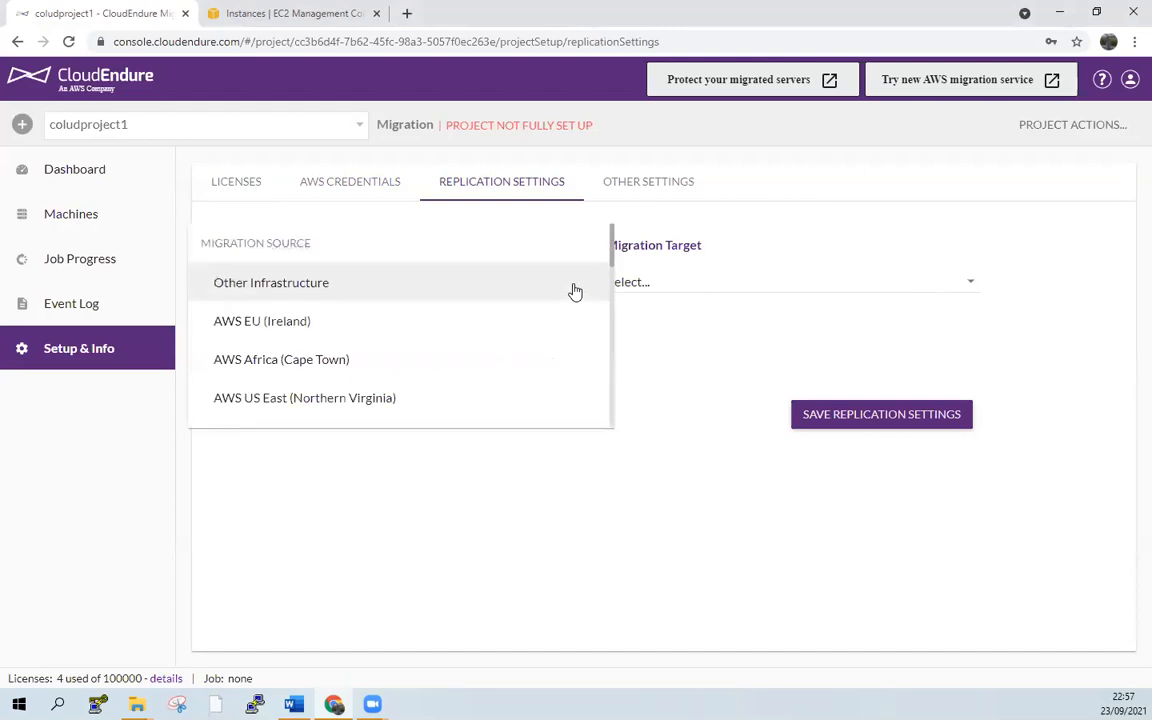
scroll(522, 376, down, 3)
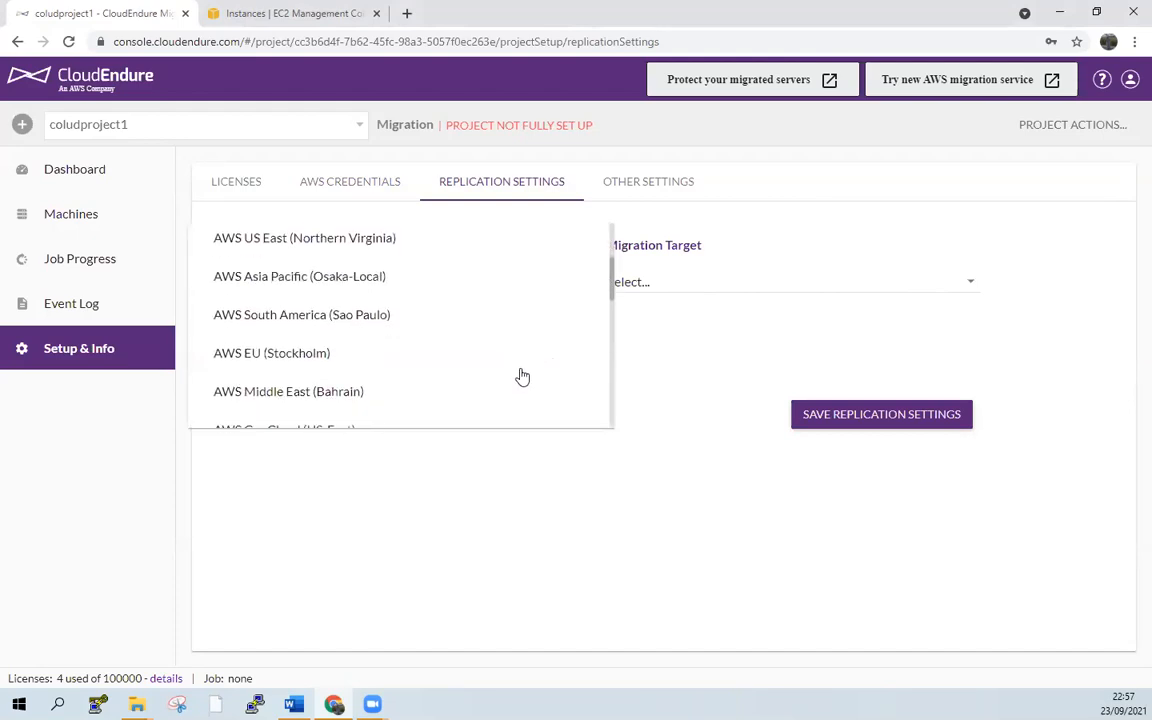
scroll(522, 376, down, 4)
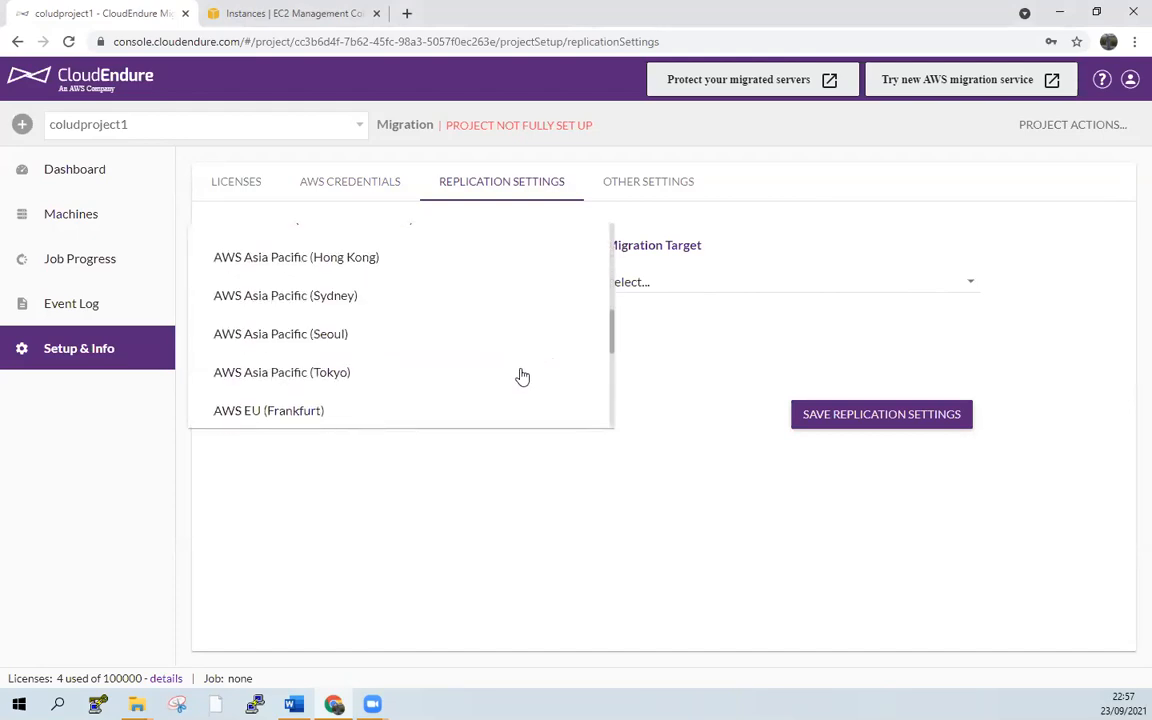
scroll(522, 376, down, 4)
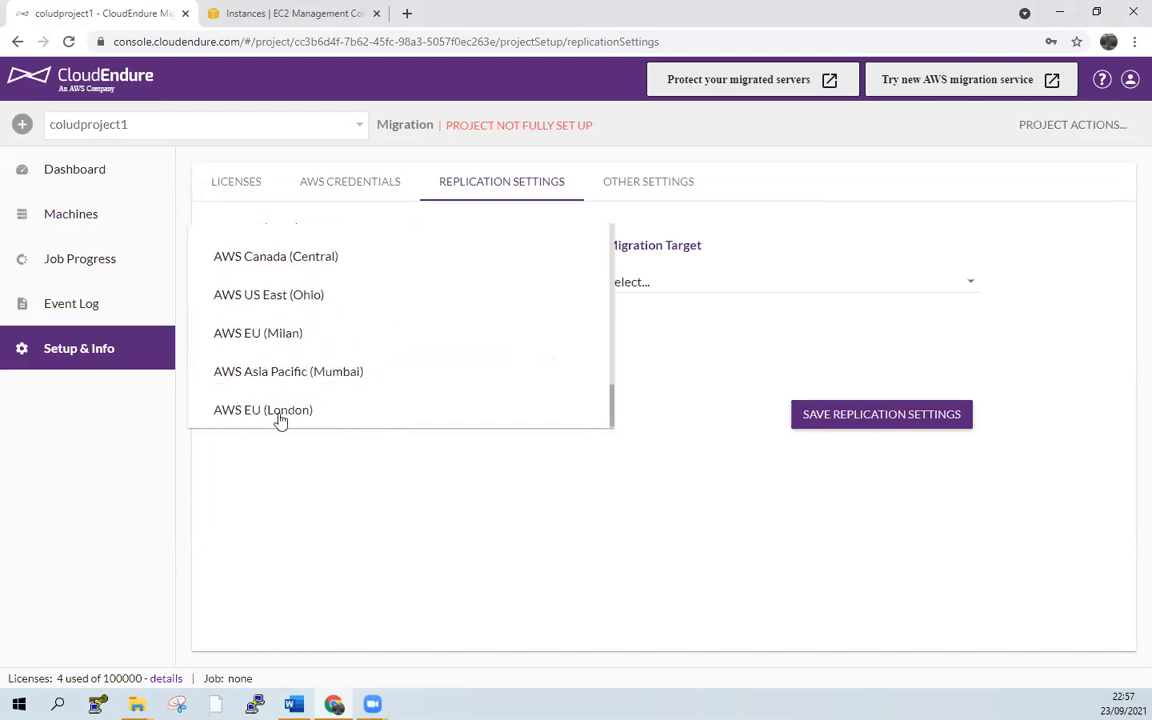
click(280, 420)
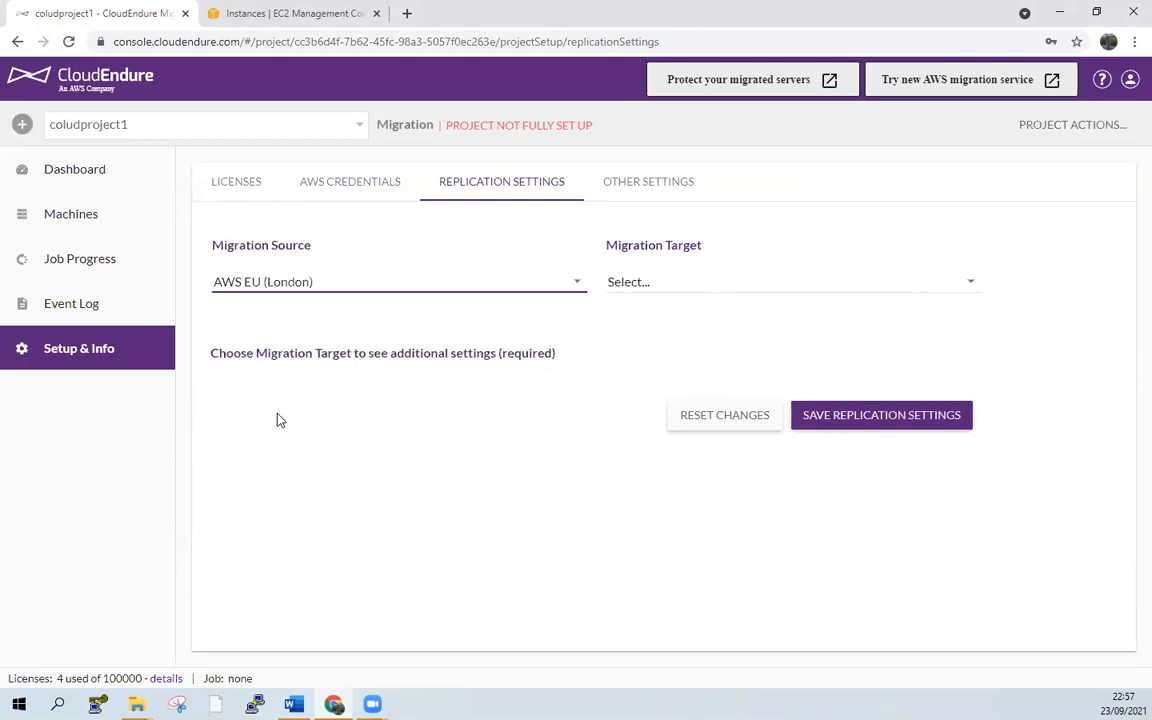
Set the migration target to AWS US East (Ohio)
click(901, 282)
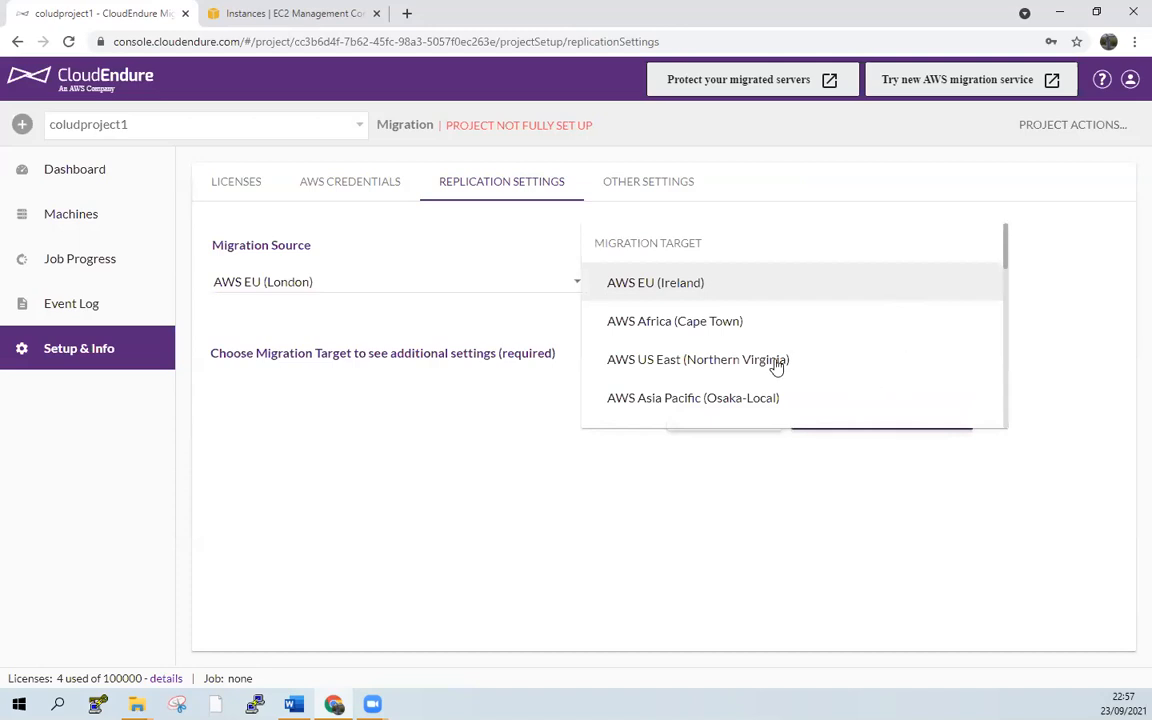
scroll(768, 397, down, 3)
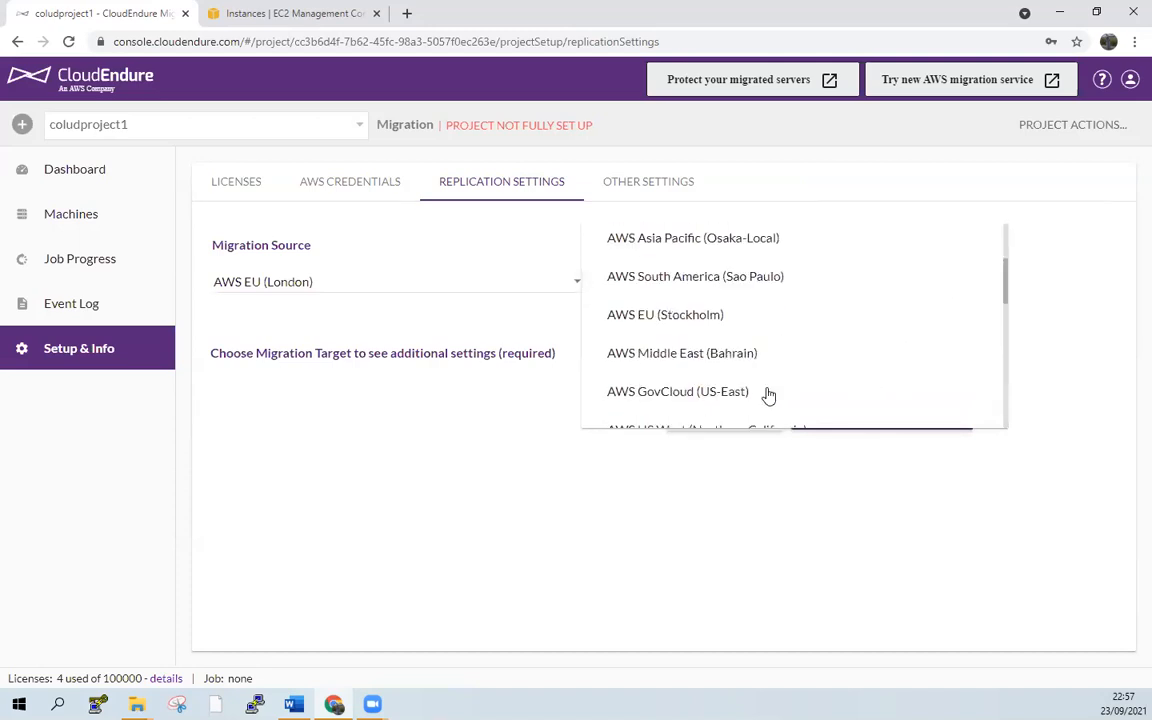
scroll(768, 396, down, 8)
scroll(768, 395, down, 3)
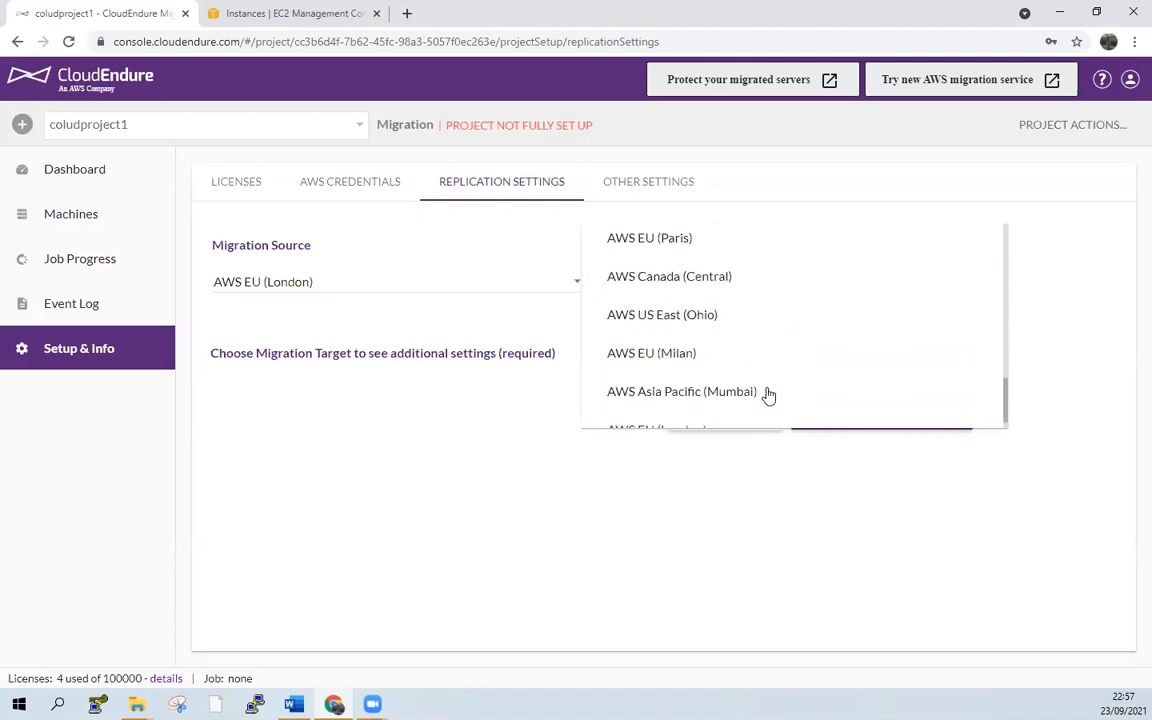
click(707, 302)
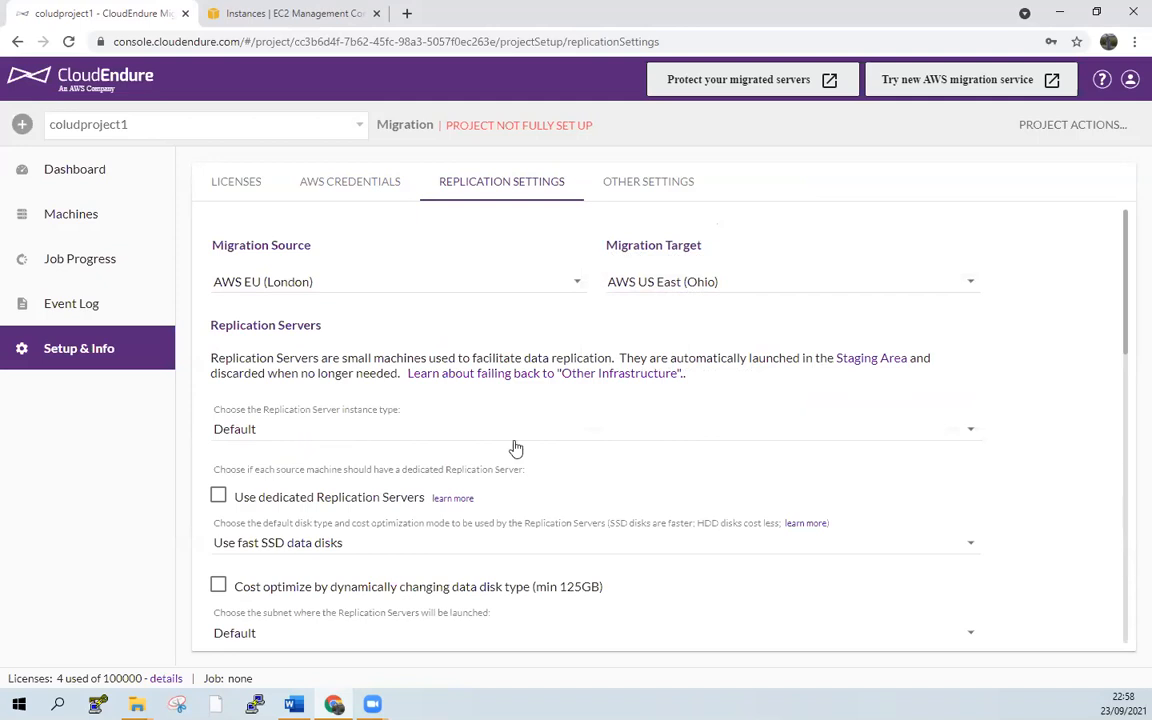
Keep the Default replication server instance type and set the staging disk type to slower, low cost standard data disks
click(963, 435)
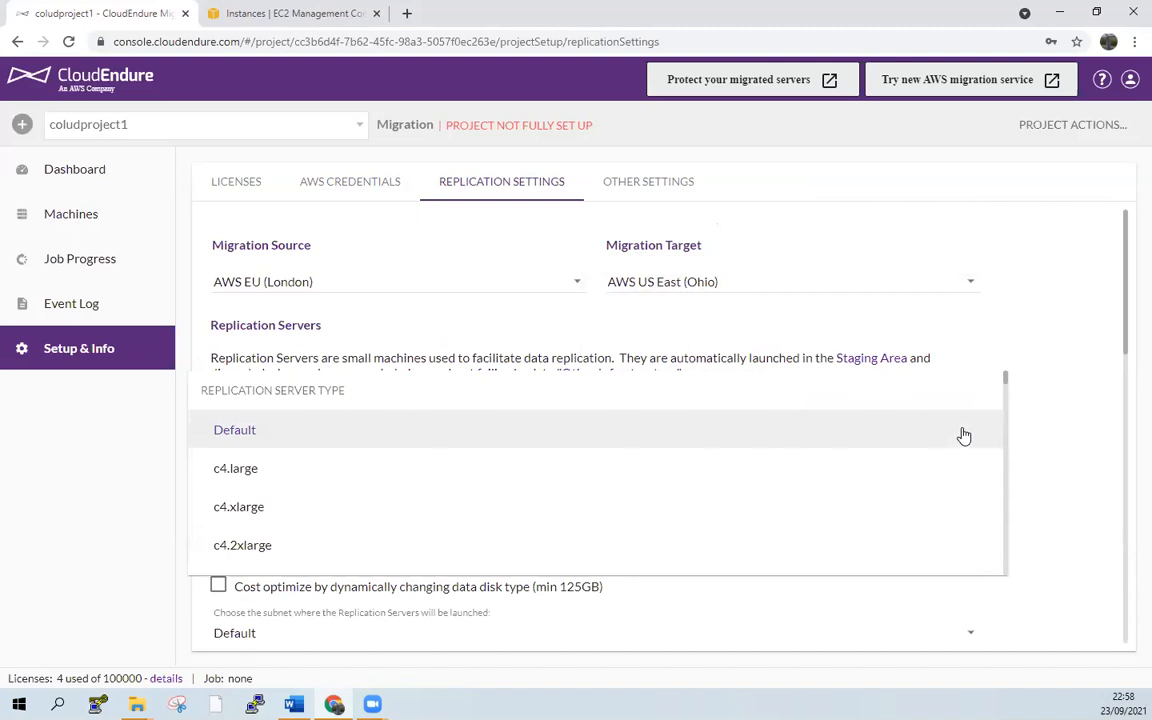
click(963, 436)
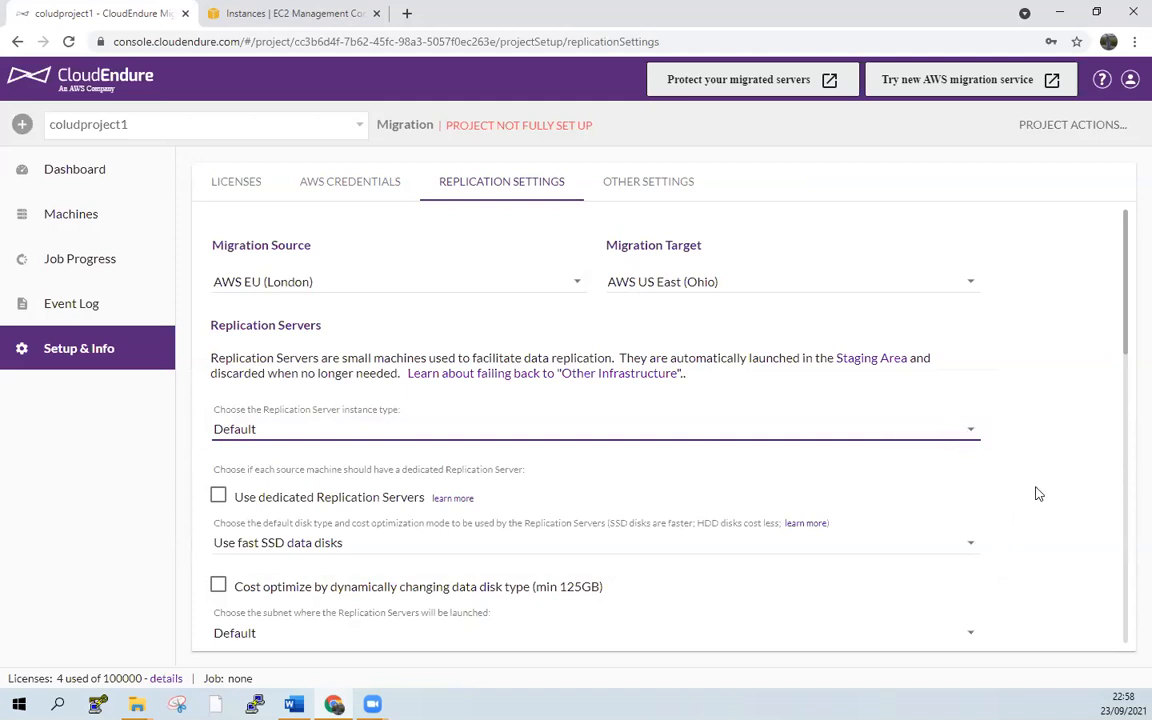
scroll(1036, 491, down, 1)
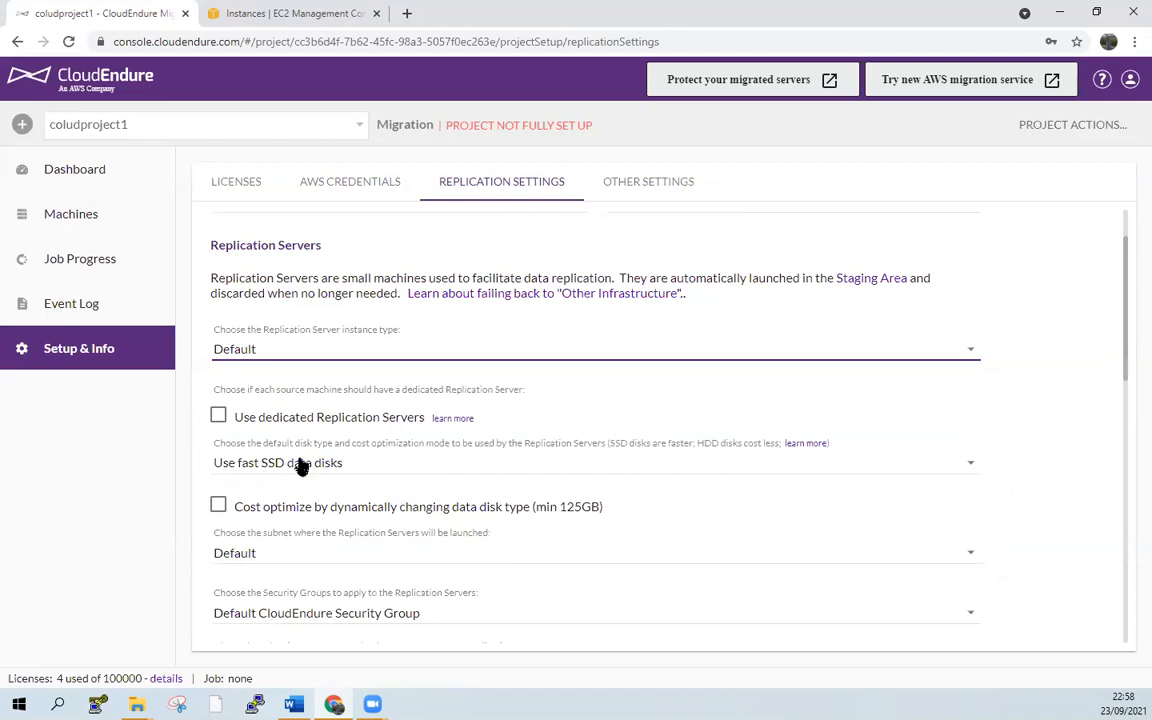
click(969, 463)
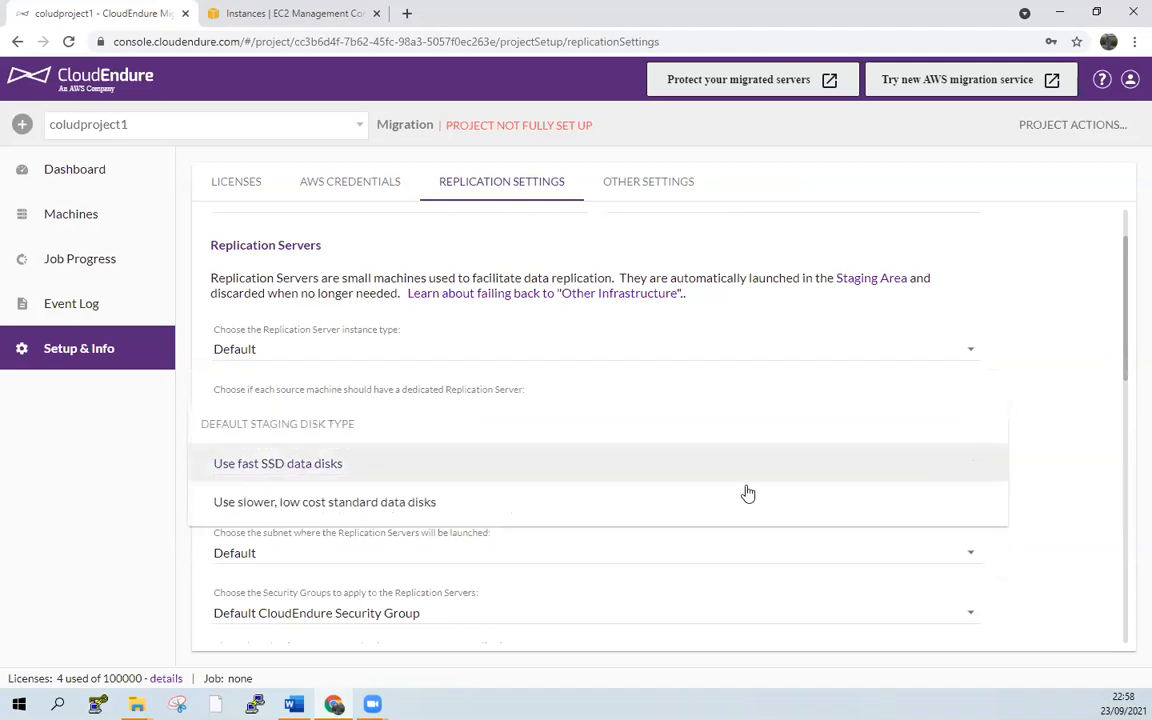
click(297, 510)
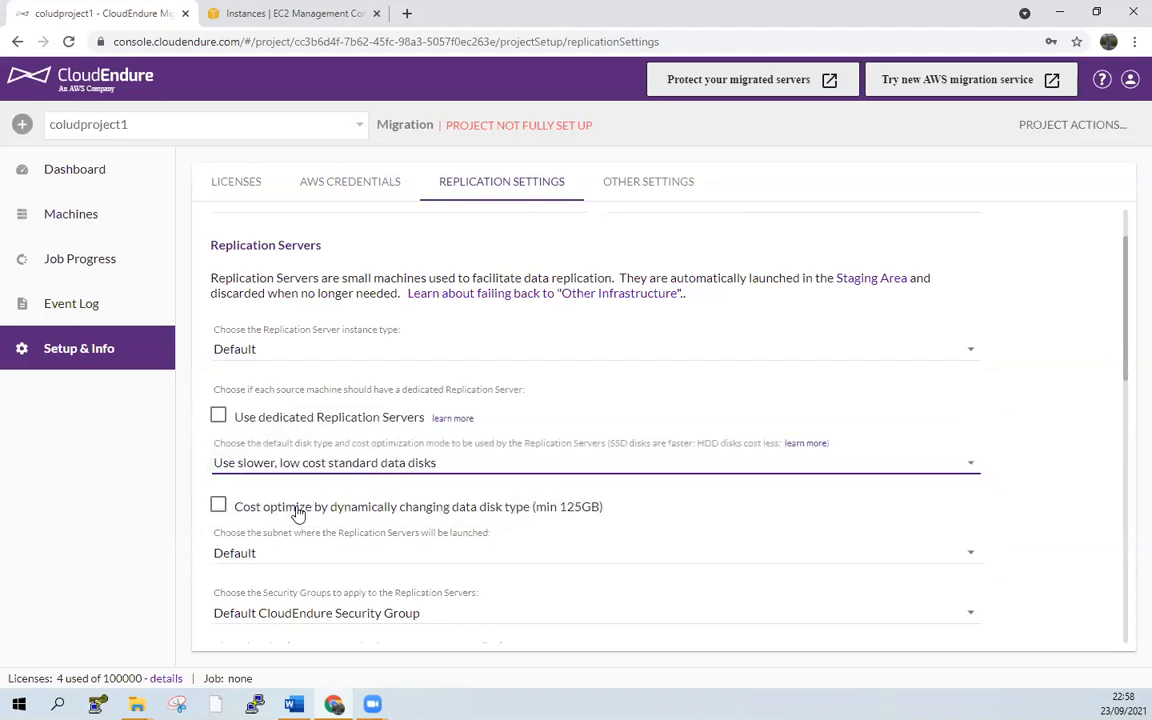
Save the replication settings with the remaining options at their defaults, and open the instructions for installing the CloudEndure Agent on source machines
scroll(992, 482, down, 1)
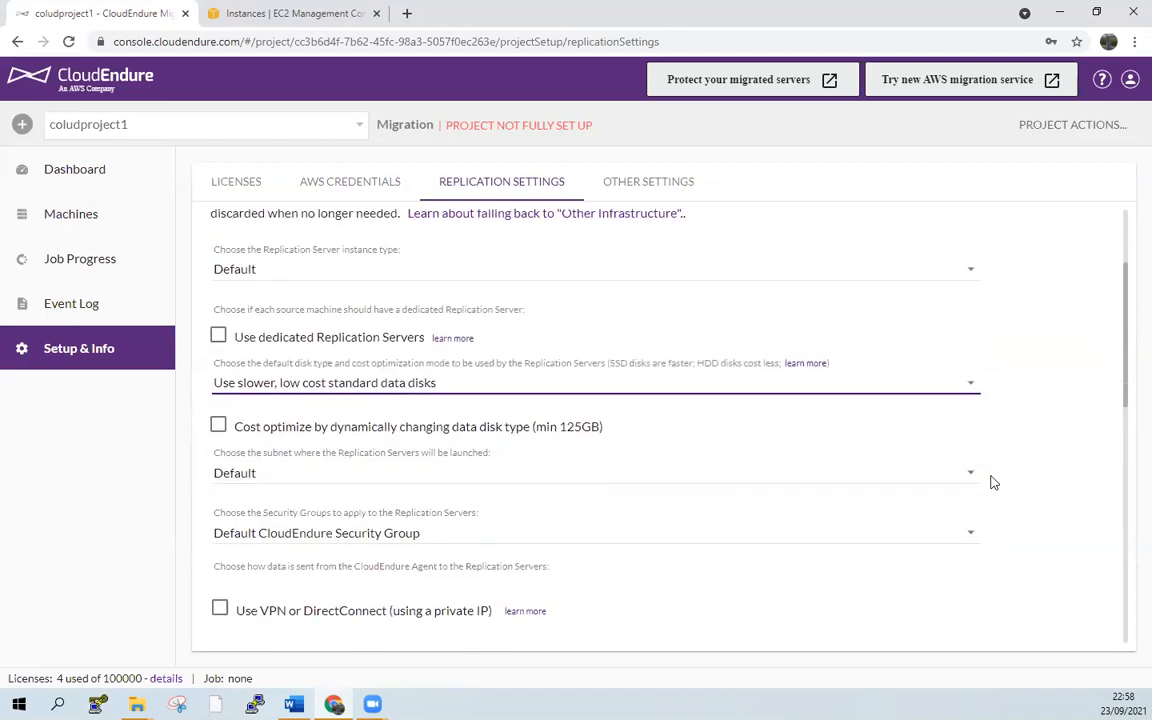
scroll(992, 482, down, 1)
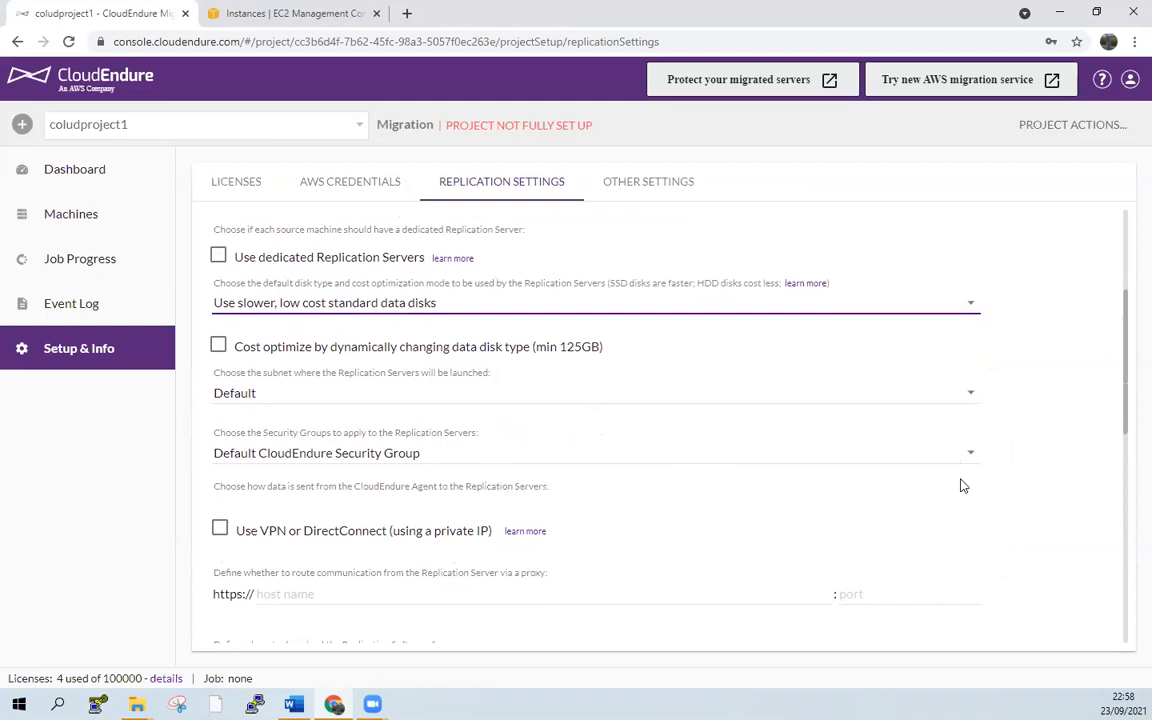
scroll(963, 490, down, 2)
scroll(965, 492, down, 3)
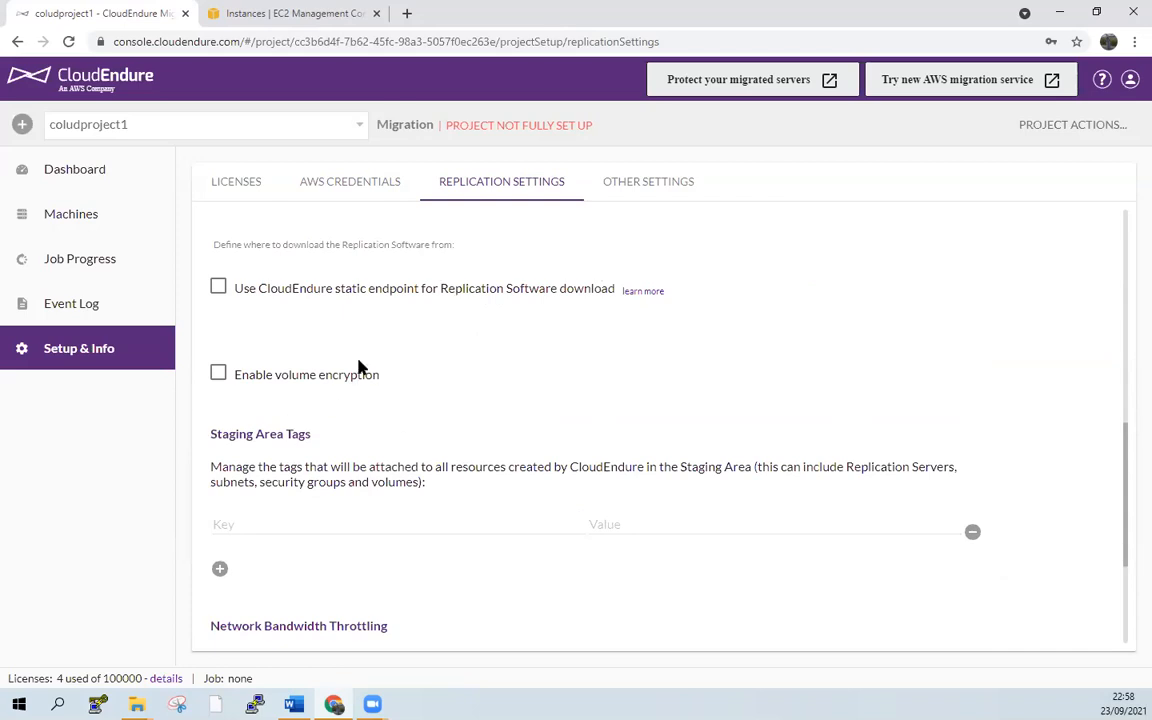
scroll(360, 368, down, 3)
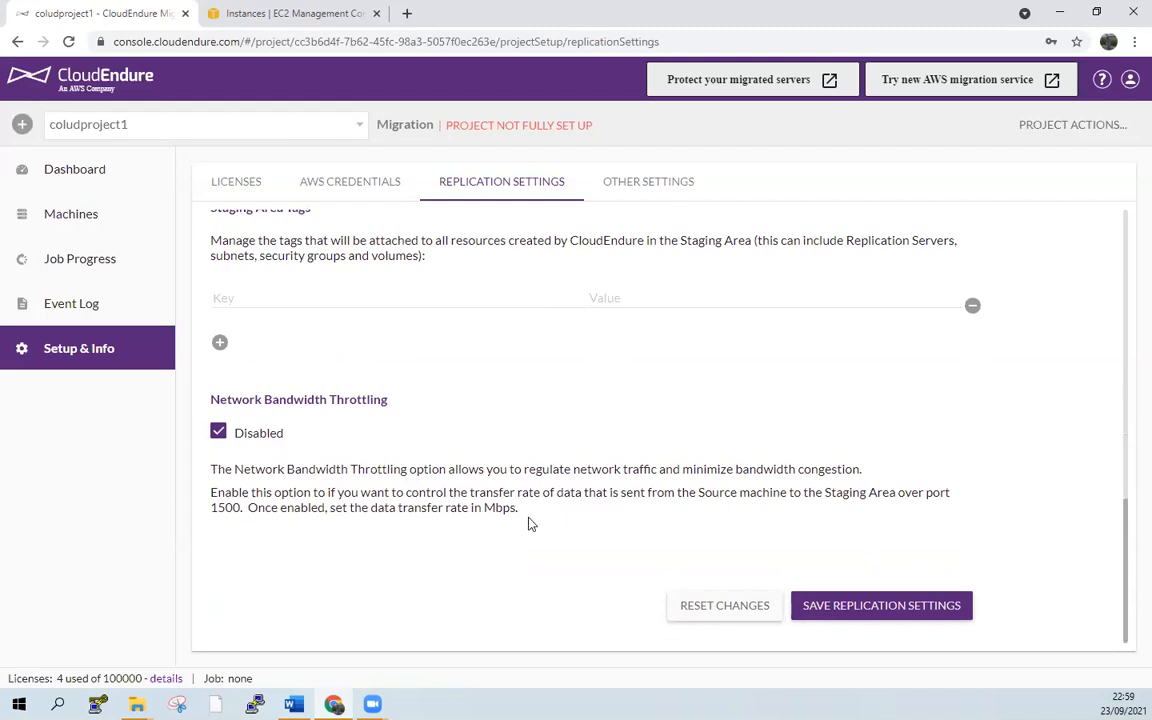
click(917, 606)
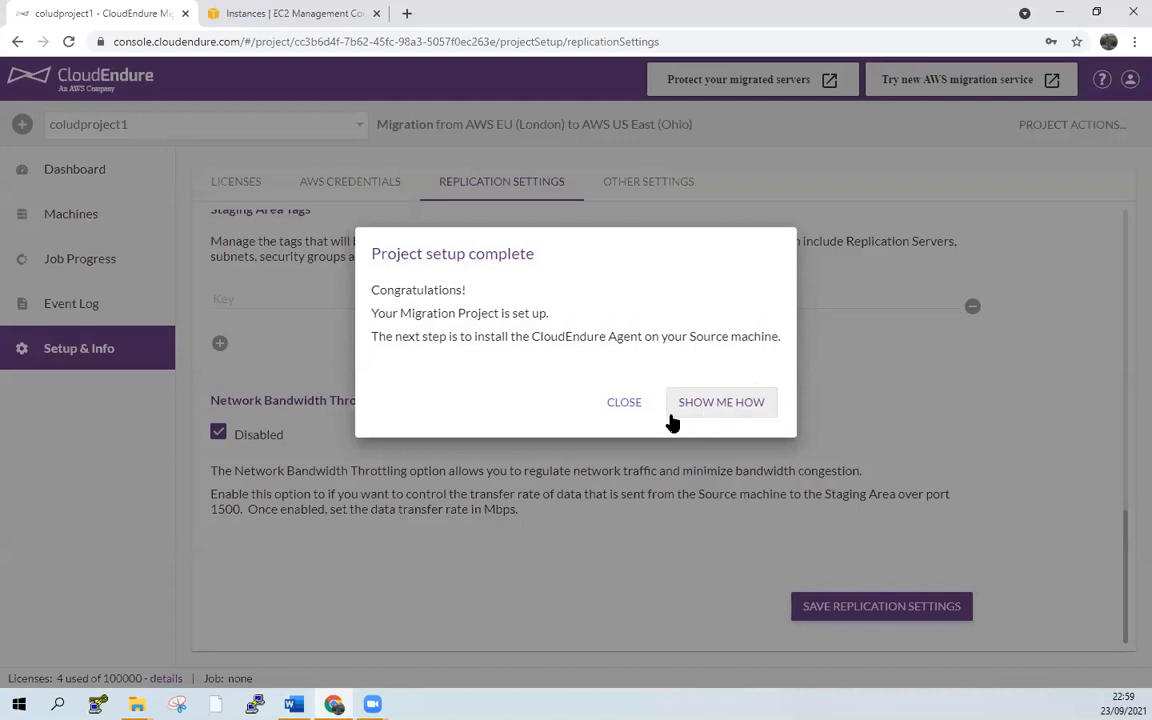
click(752, 406)
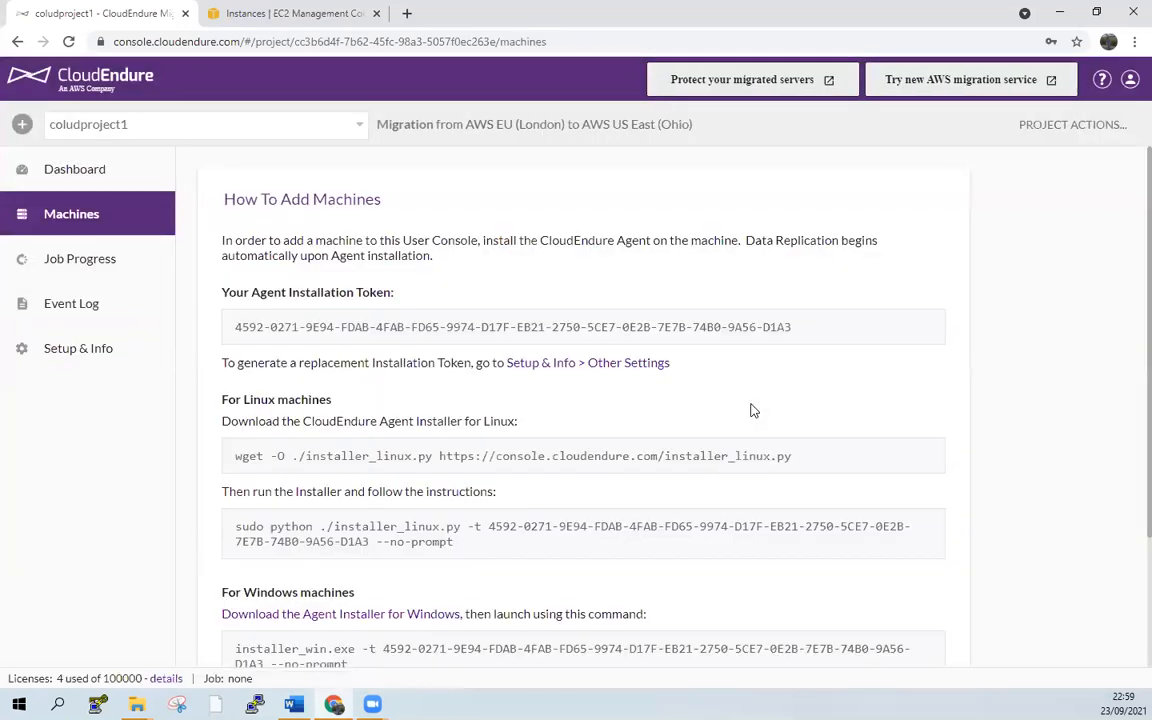
scroll(354, 340, down, 1)
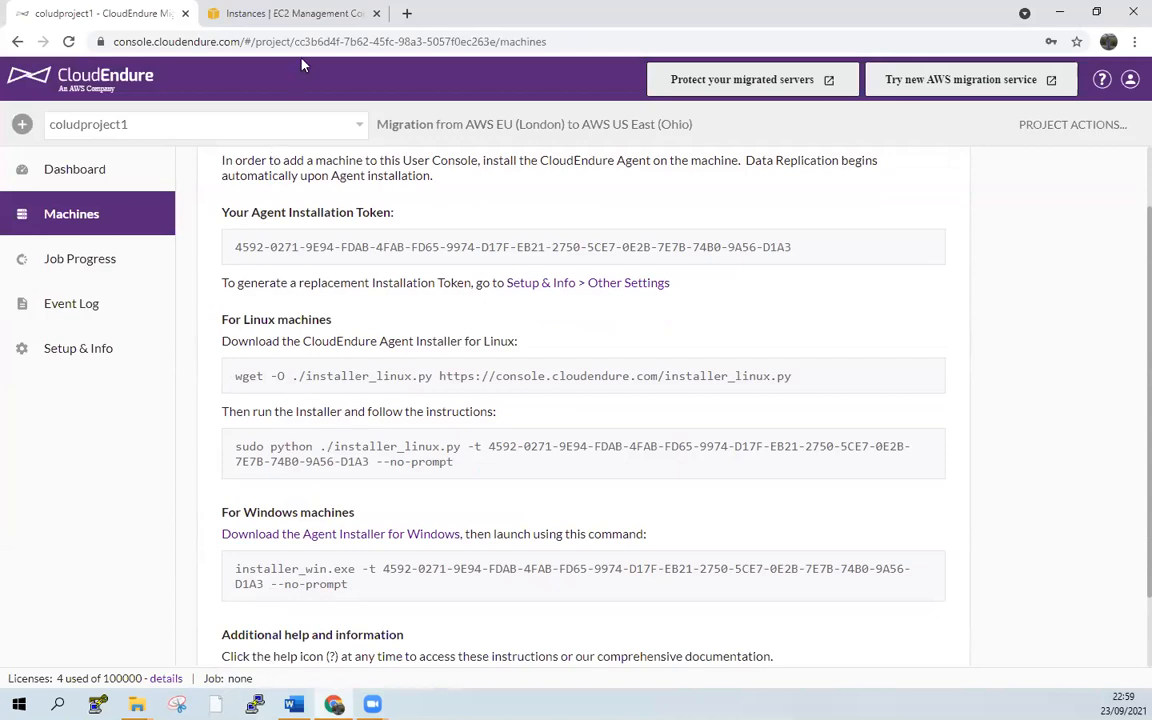
Switch to the EC2 console, select the CLOUDENDURE-EC2 instance and copy its public IPv4 address
click(275, 12)
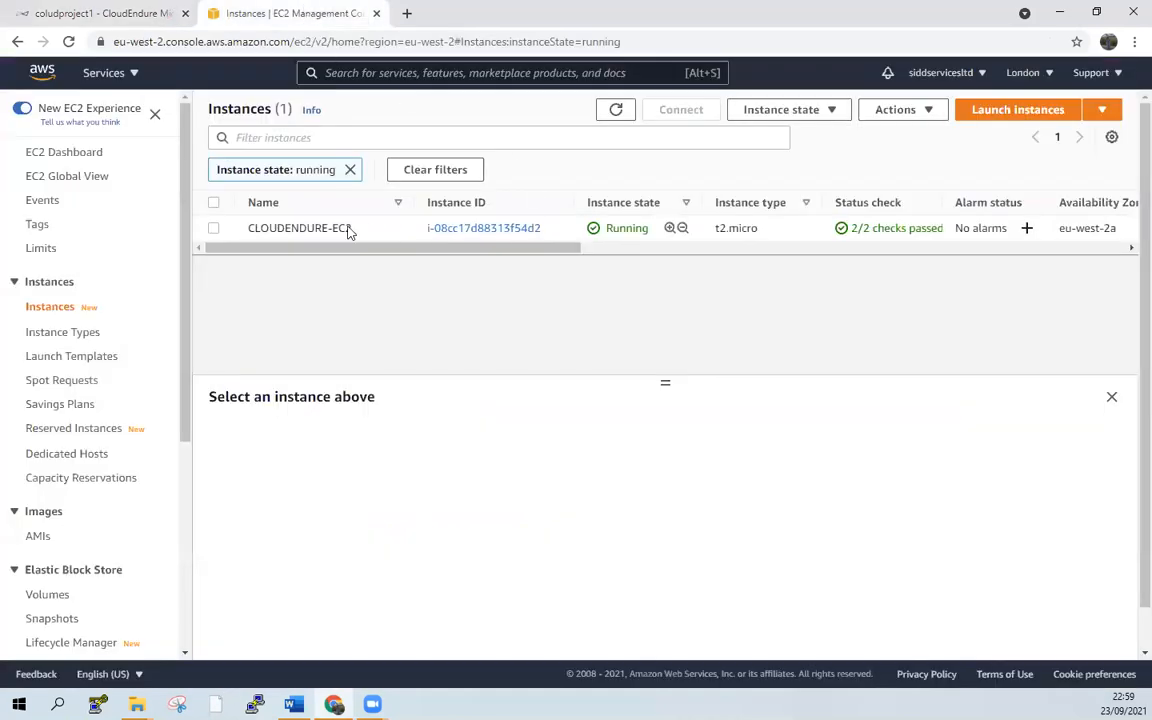
click(214, 229)
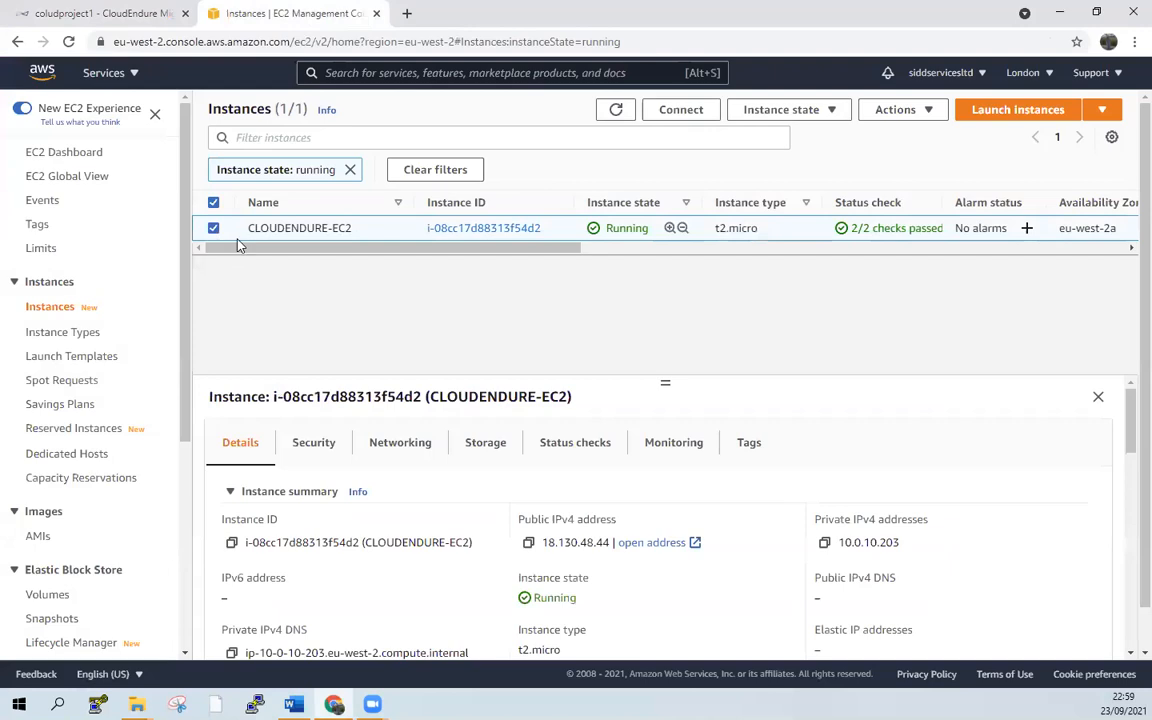
click(529, 542)
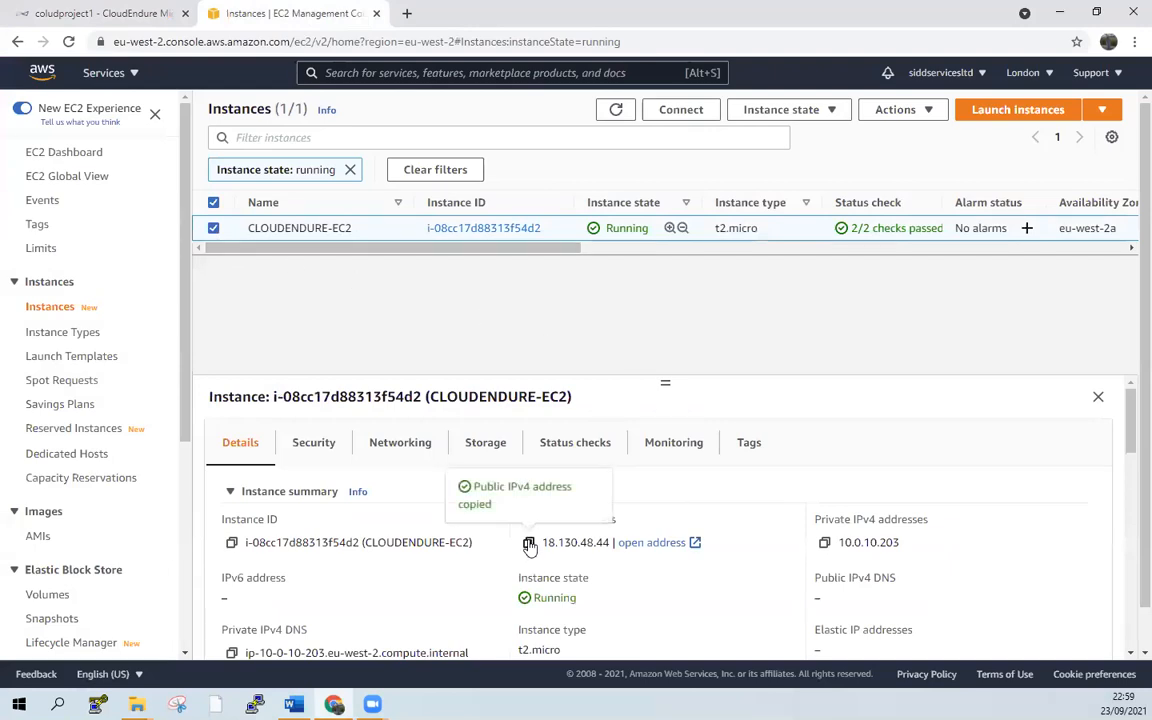
Switch to PuTTY and enter the copied public IP 18.130.48.44 as the host for an SSH session on port 22
click(255, 704)
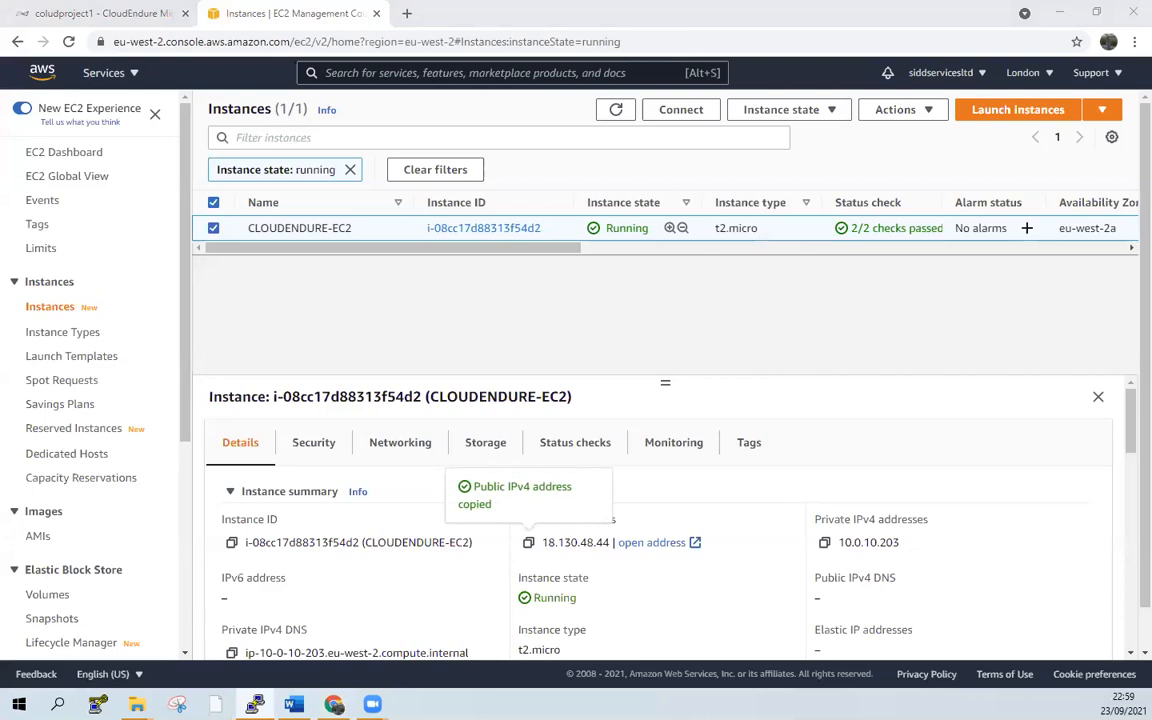
right_click(754, 236)
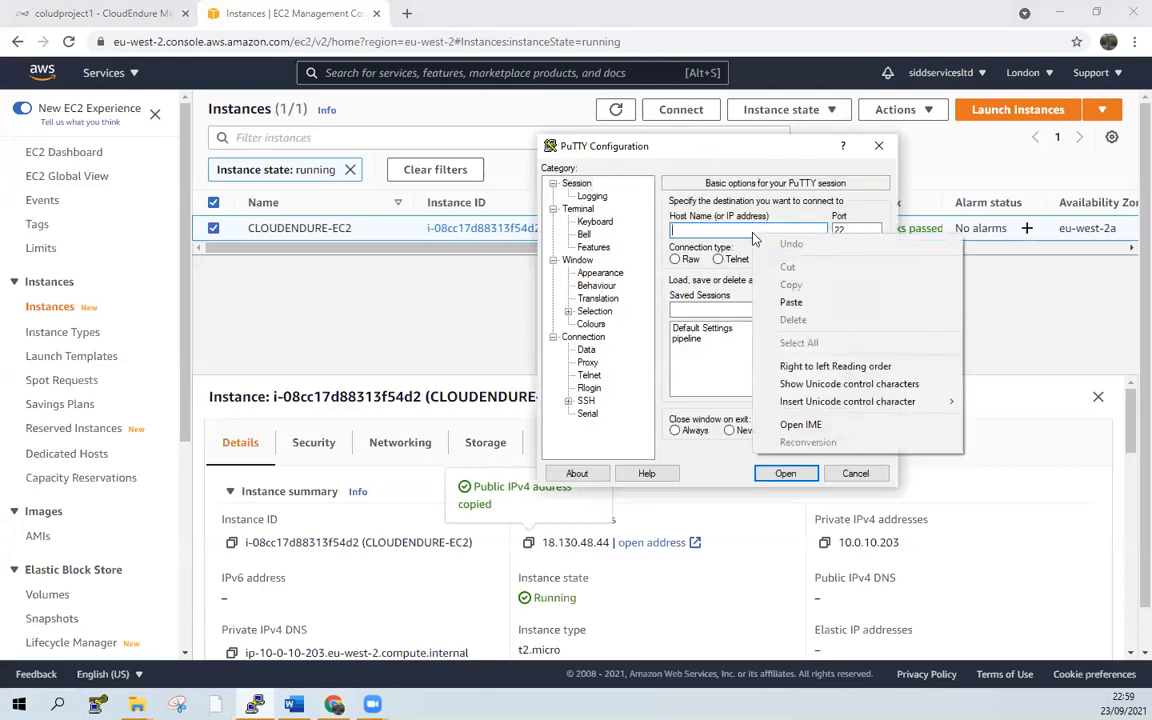
click(791, 302)
click(760, 311)
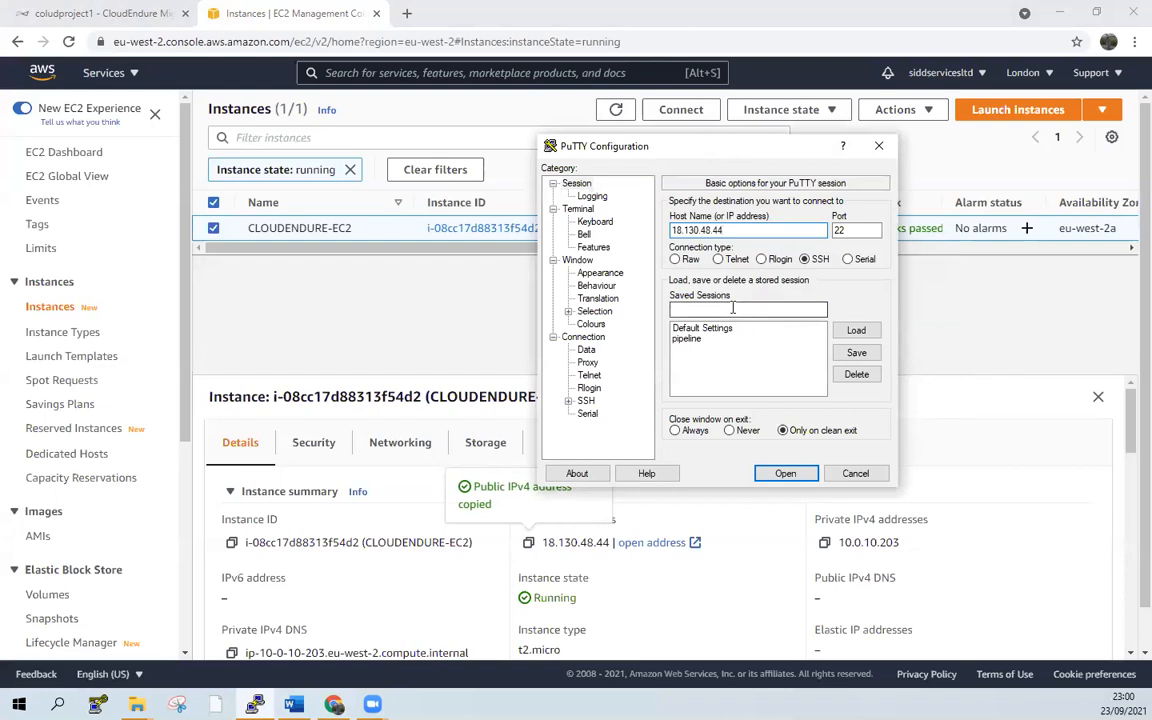
Set the SSH authentication private key to the "dddd main with passphrase" file on the Desktop
click(568, 401)
click(604, 390)
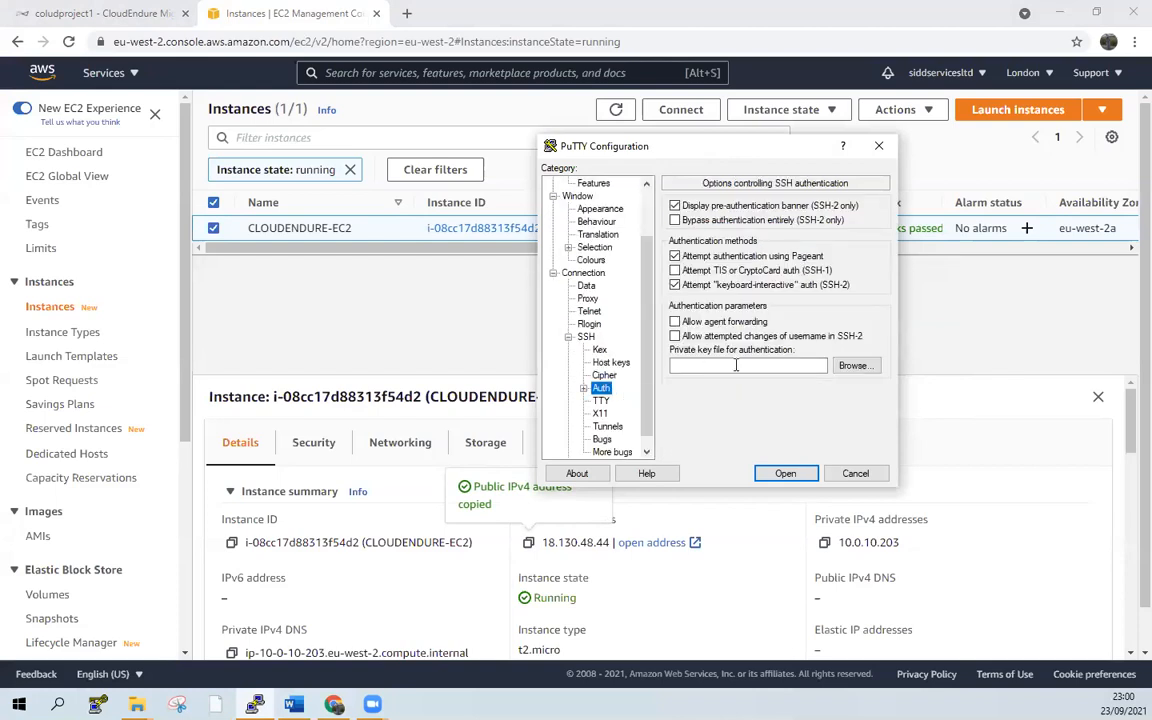
click(853, 368)
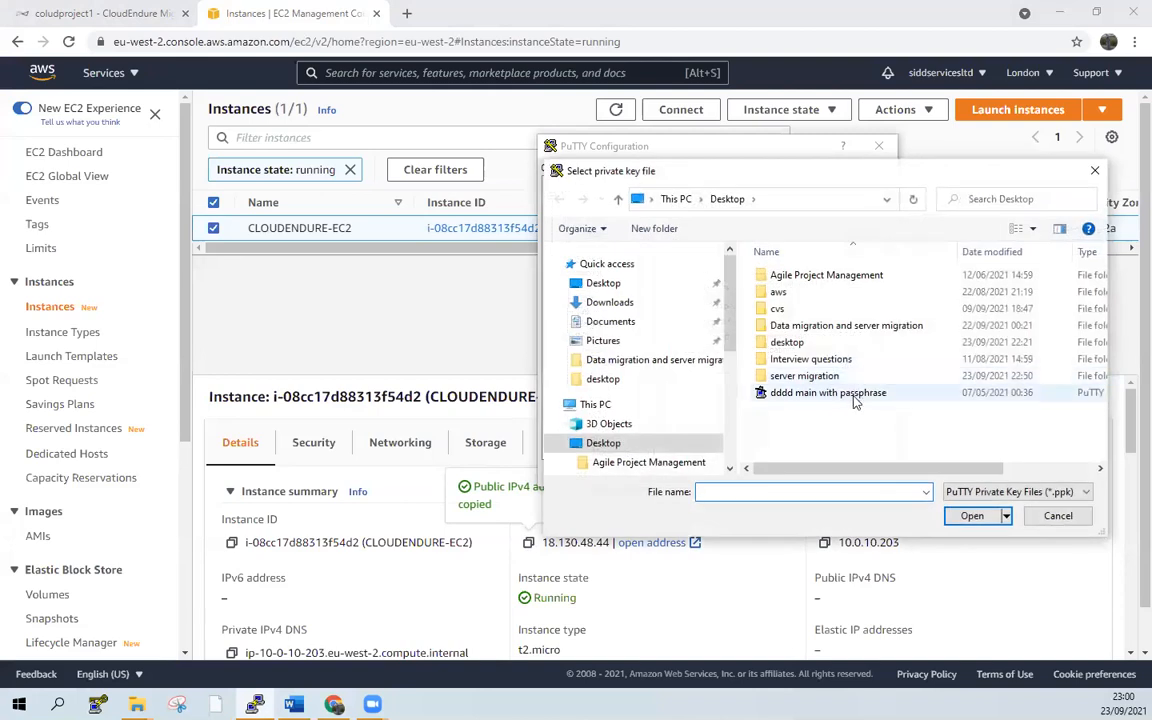
click(854, 396)
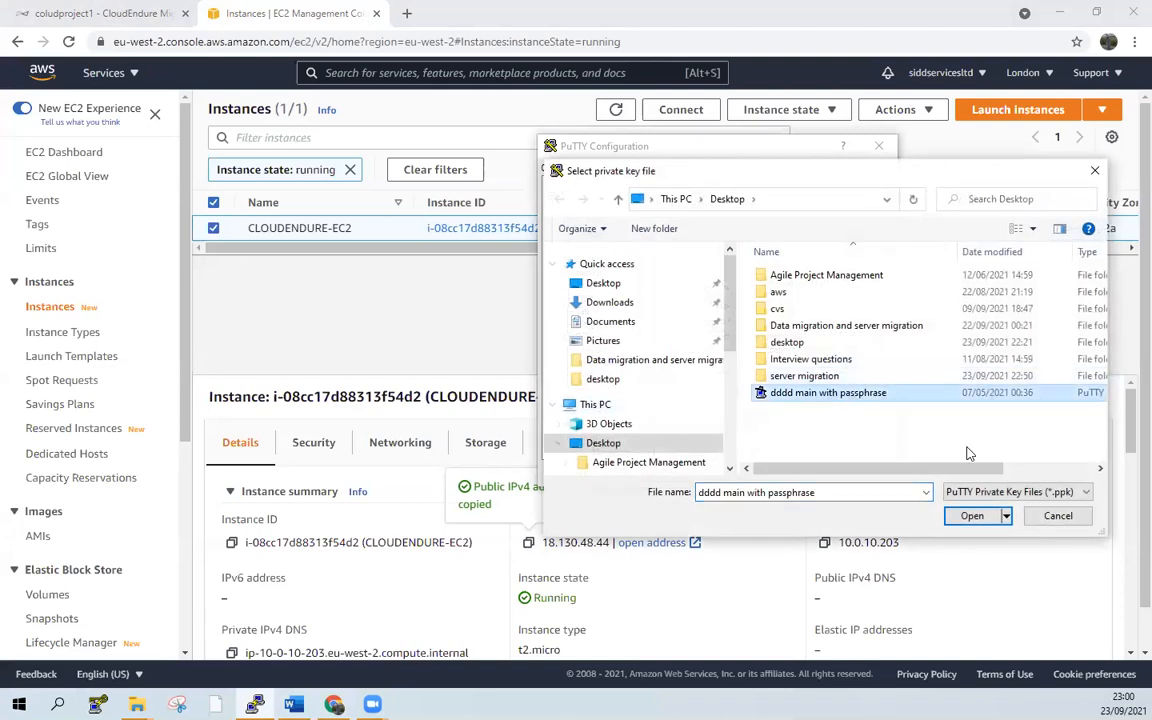
click(973, 517)
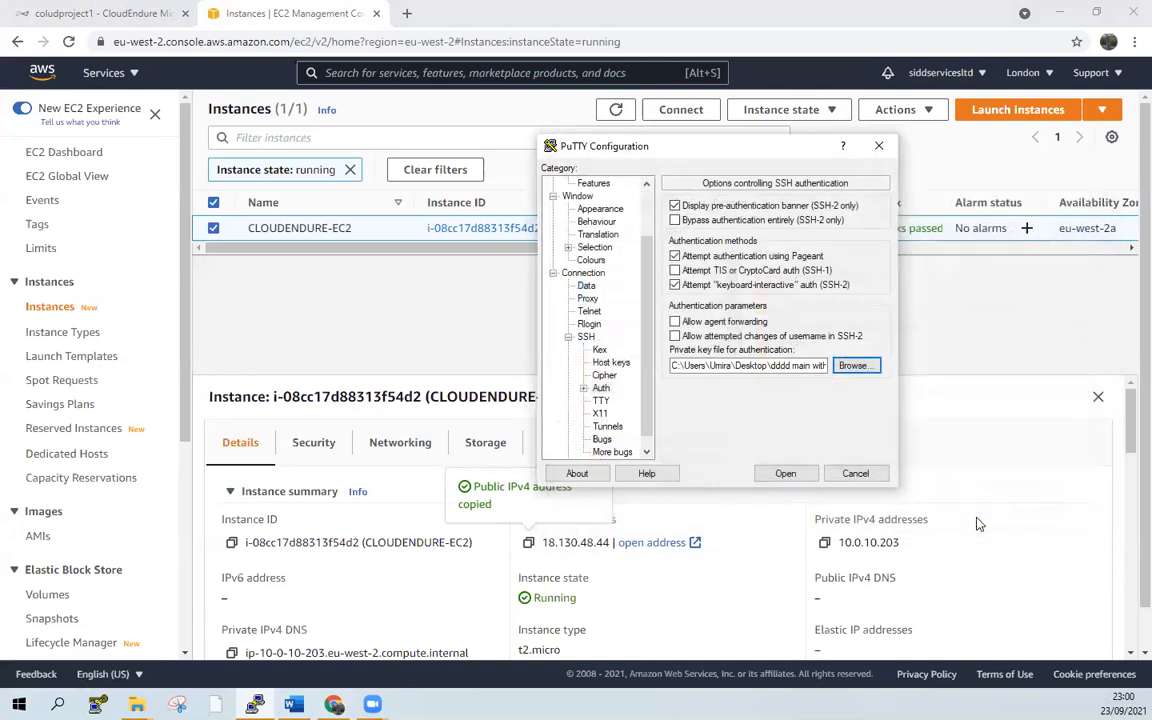
Open the SSH connection, trust the server's host key, and log in as ec2-user with the key passphrase
click(790, 475)
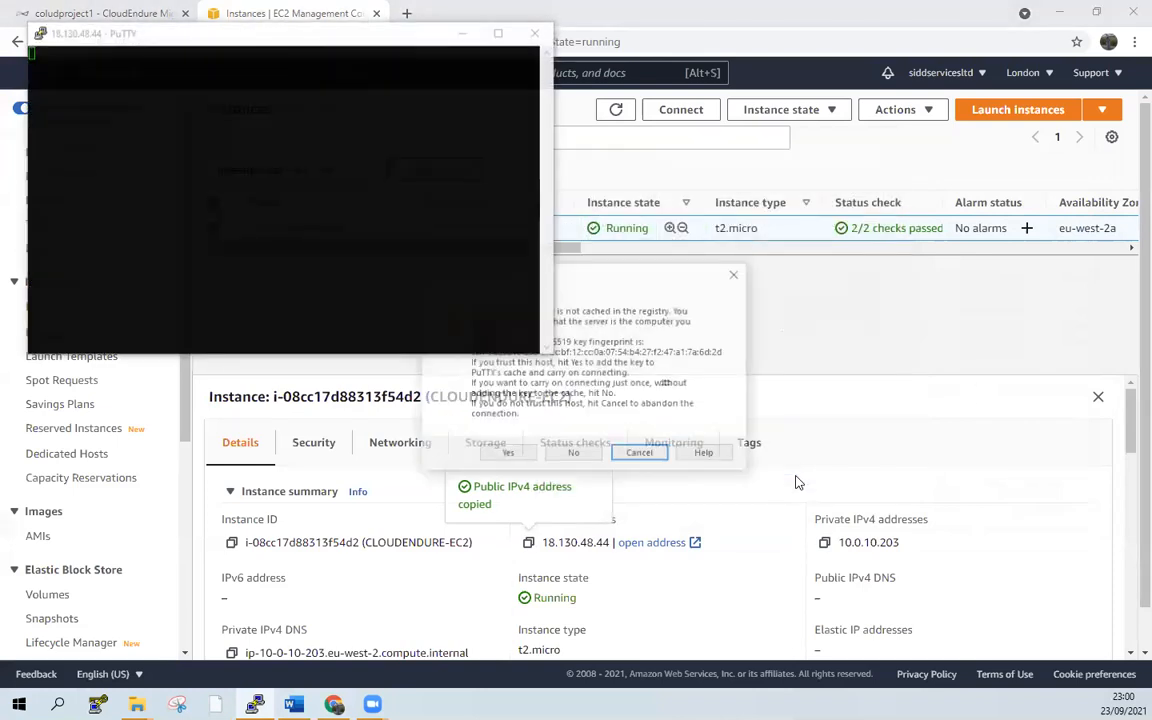
click(509, 455)
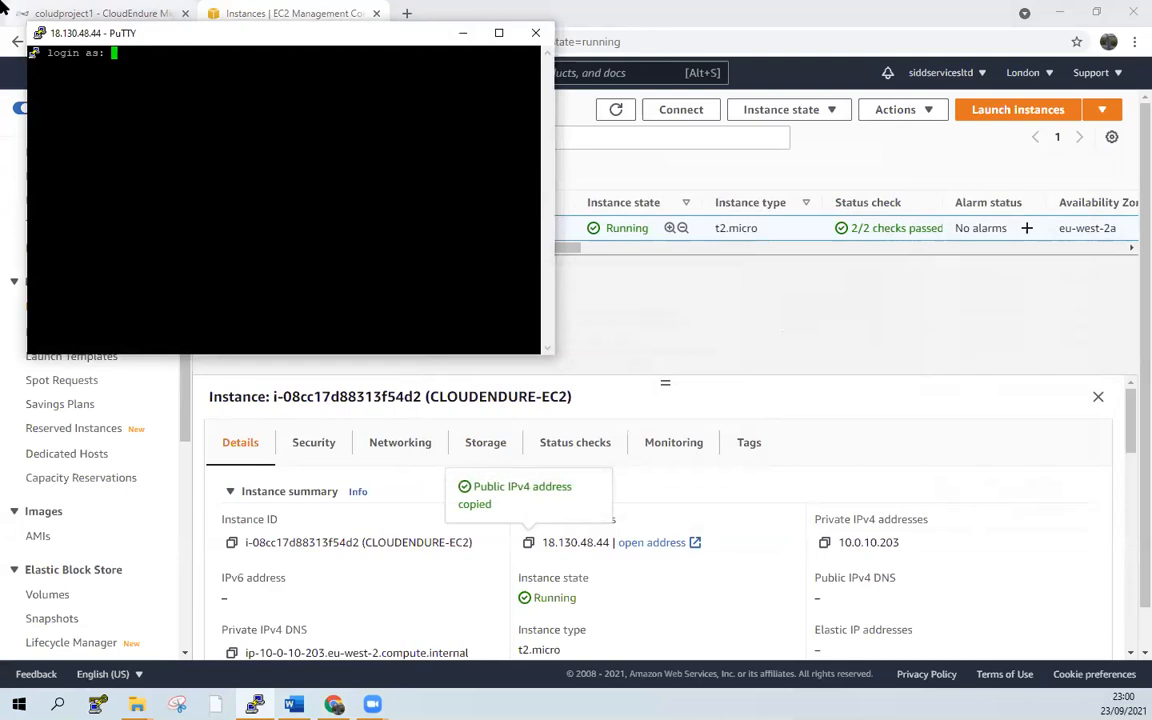
text(ec2)
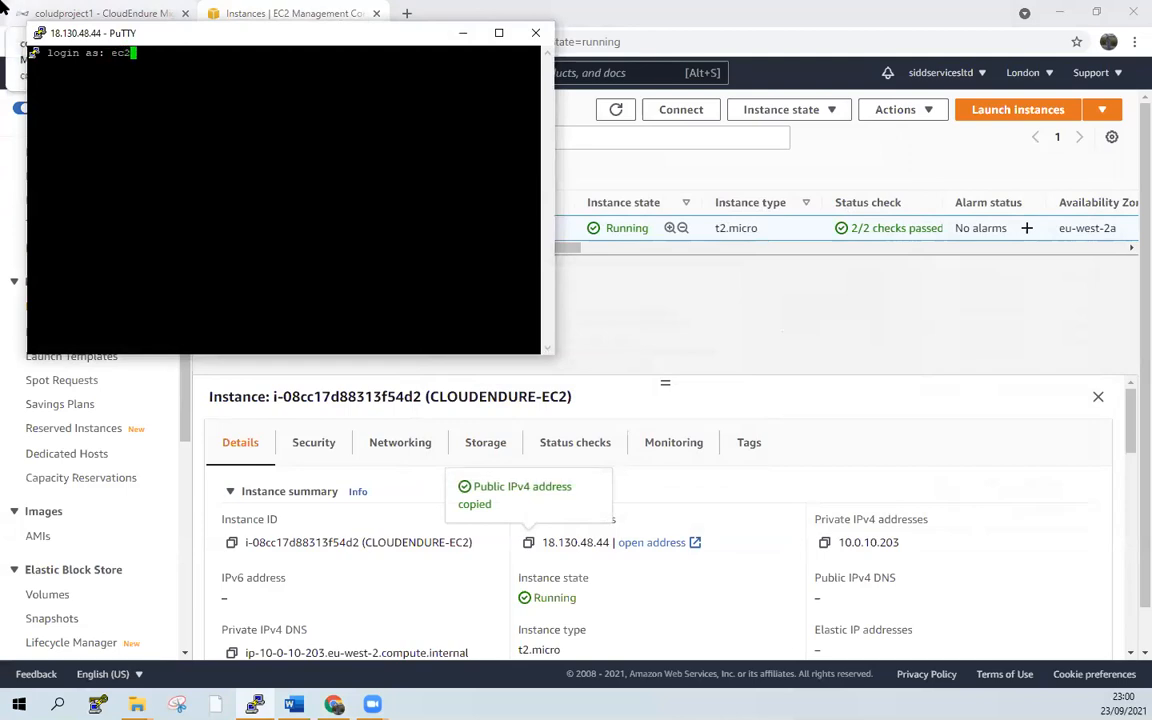
text(-user)
key(Return)
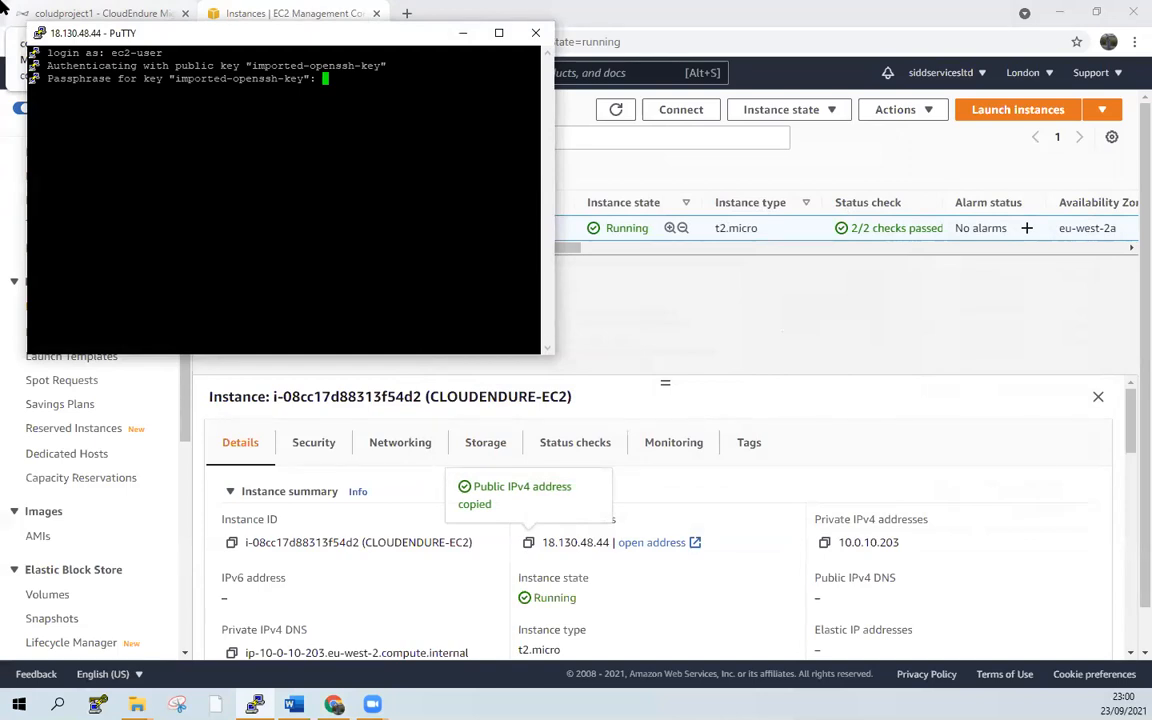
key(Return)
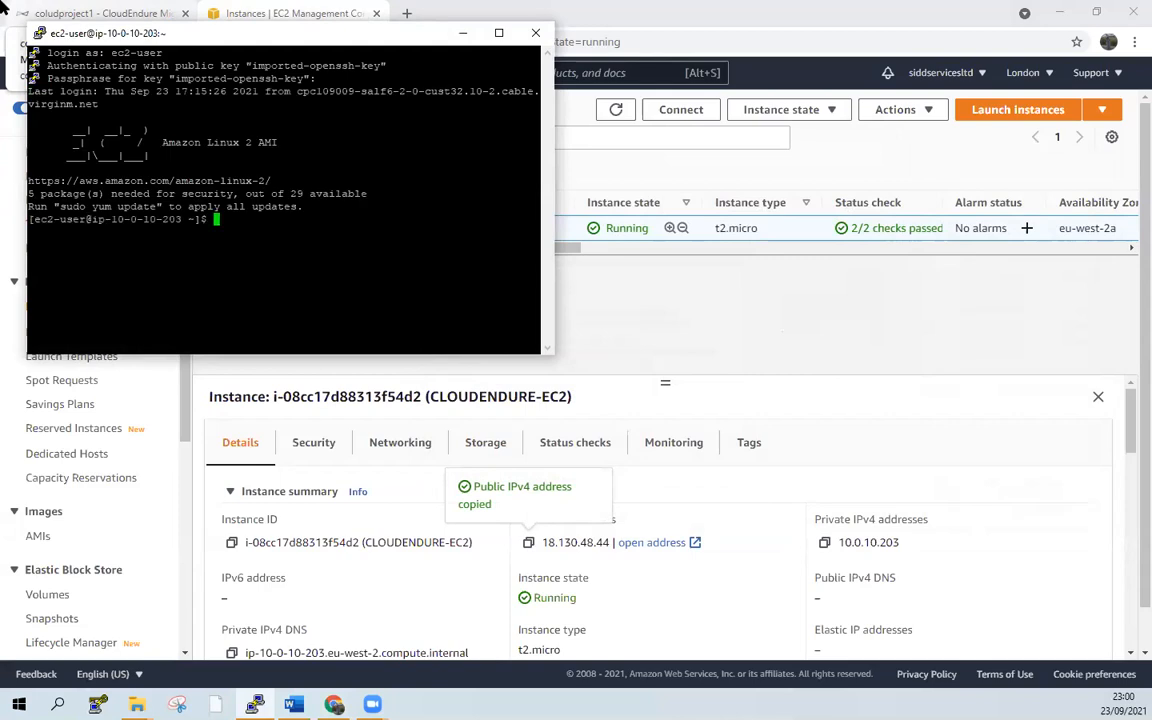
Switch to the root user in the terminal with sudo su -
text(sudo su)
text( -)
key(Return)
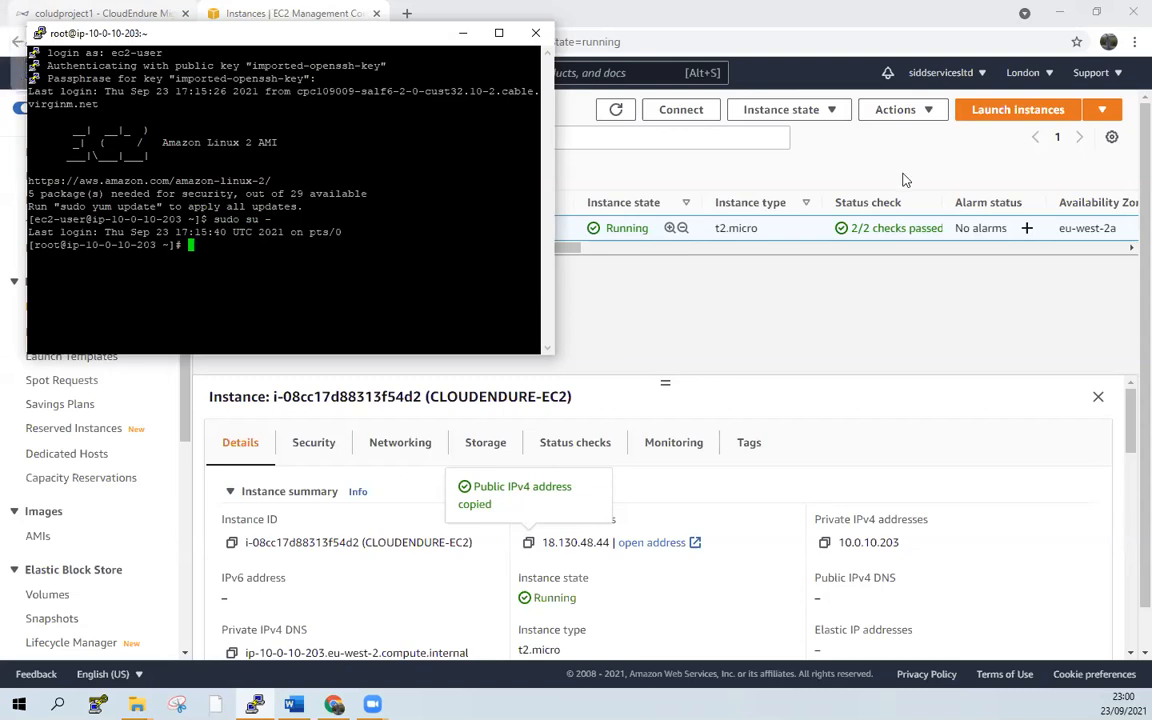
Copy the wget command for installer_linux.py from the CloudEndure instructions and run it in the PuTTY terminal
drag(395, 40, 852, 89)
click(115, 14)
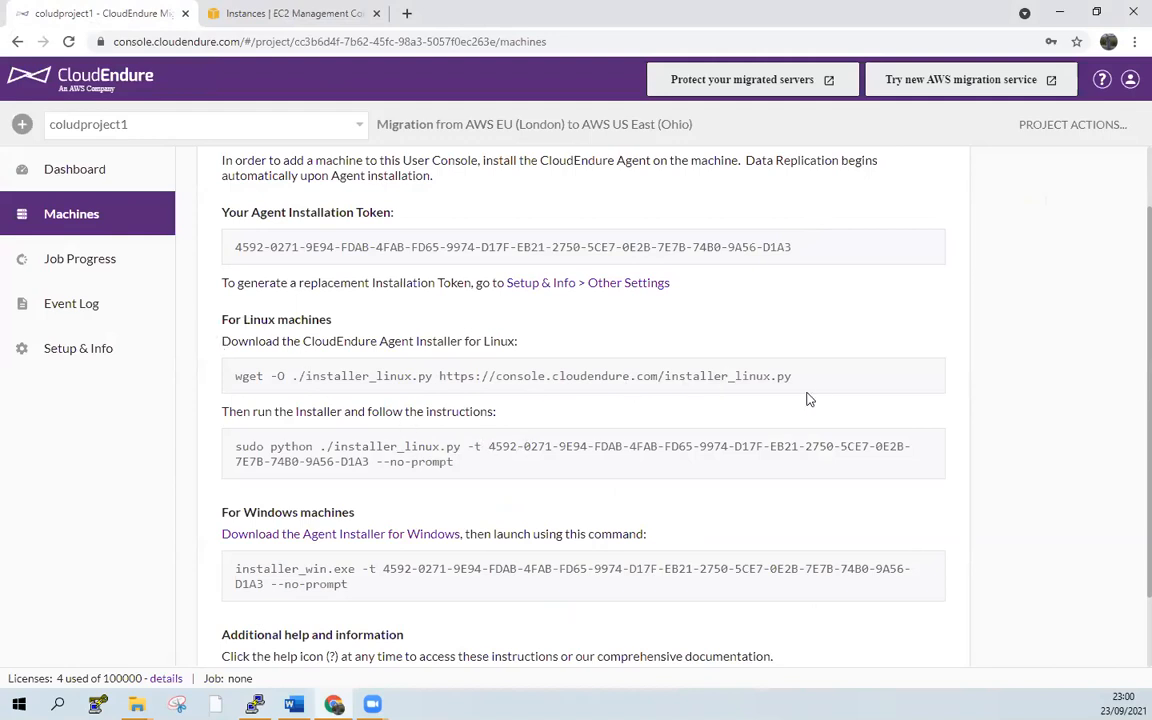
drag(790, 384, 232, 376)
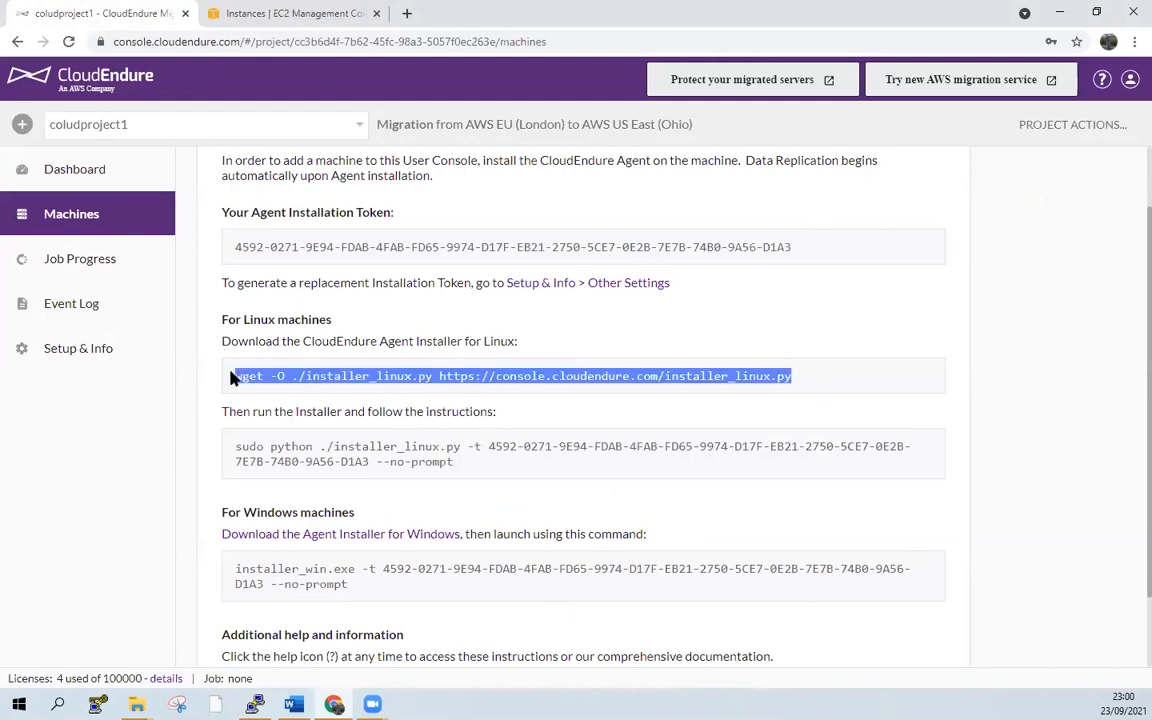
right_click(343, 385)
click(407, 396)
scroll(407, 396, down, 1)
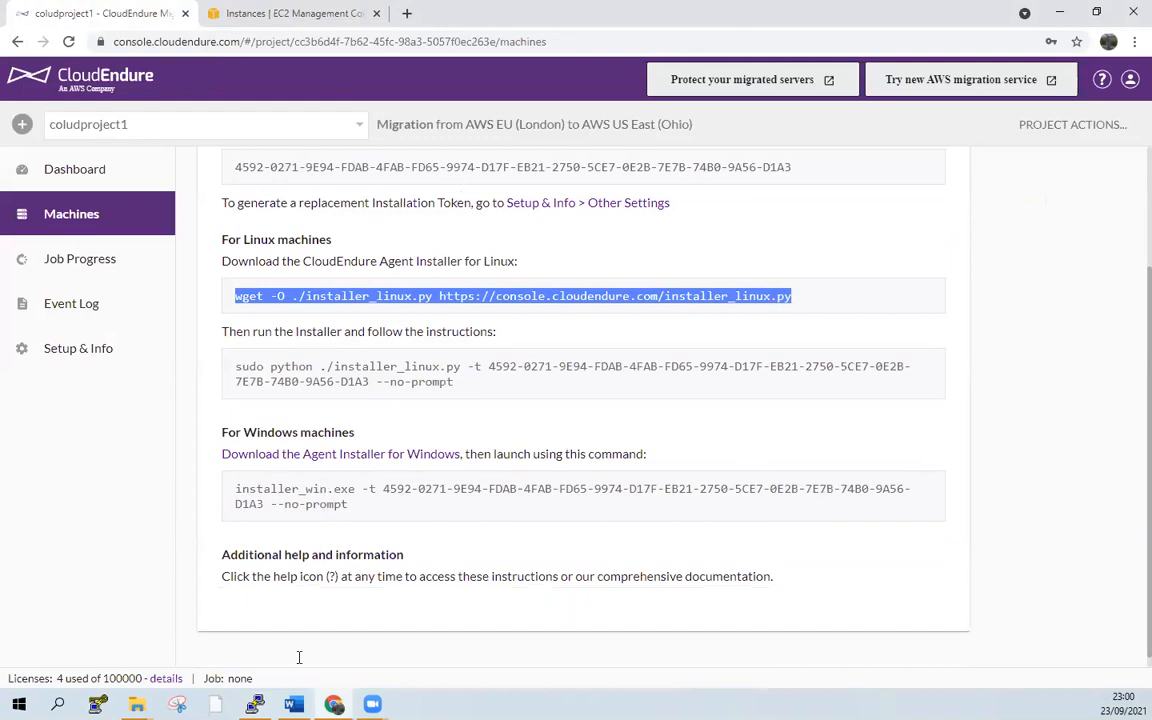
click(255, 704)
right_click(699, 305)
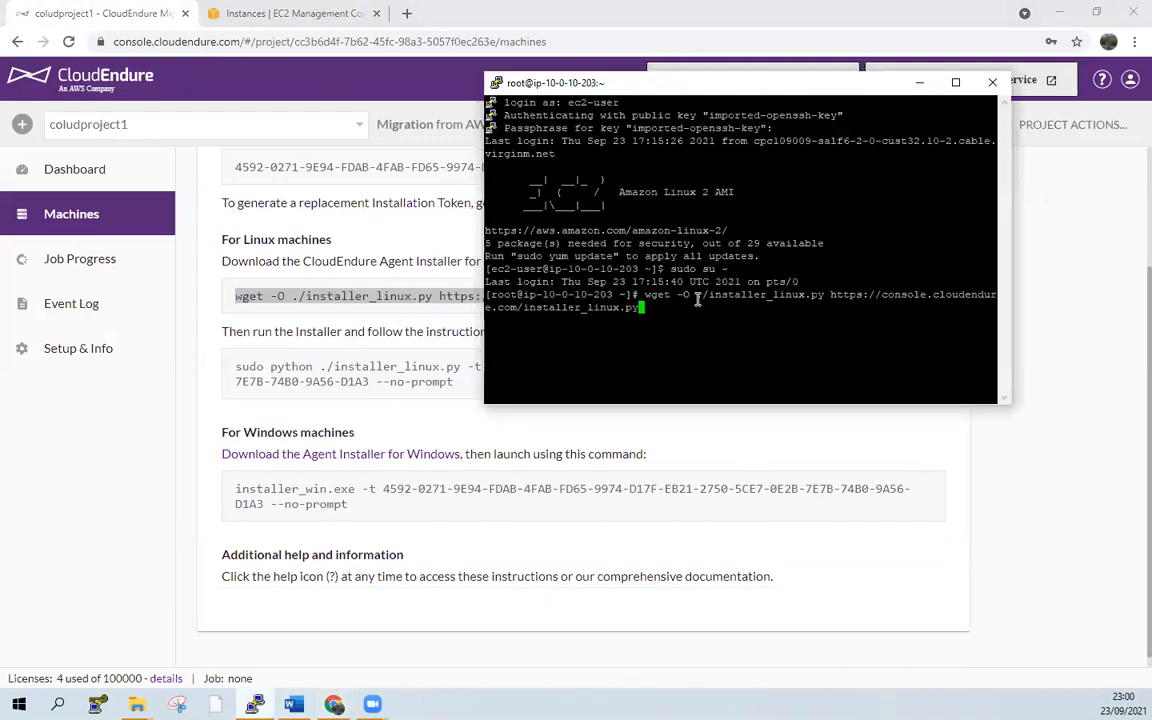
key(Return)
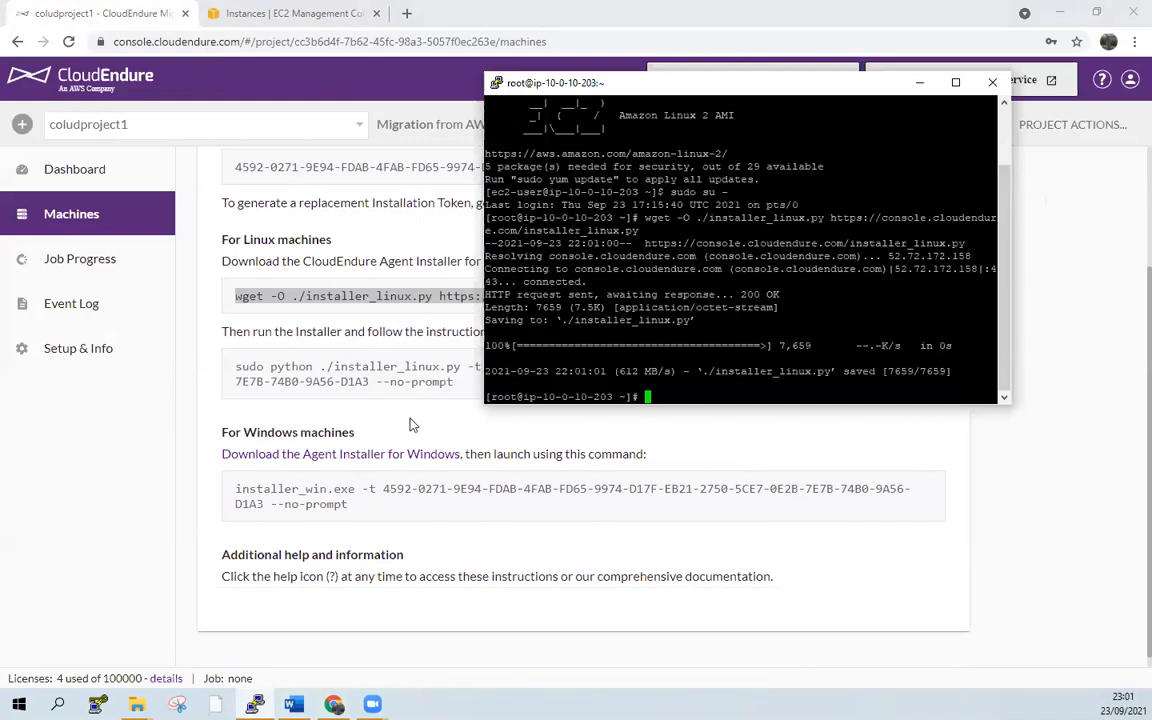
Copy the Linux installer command with the agent installation token and --no-prompt option from CloudEndure and run it in the PuTTY terminal
click(410, 425)
drag(478, 389, 236, 370)
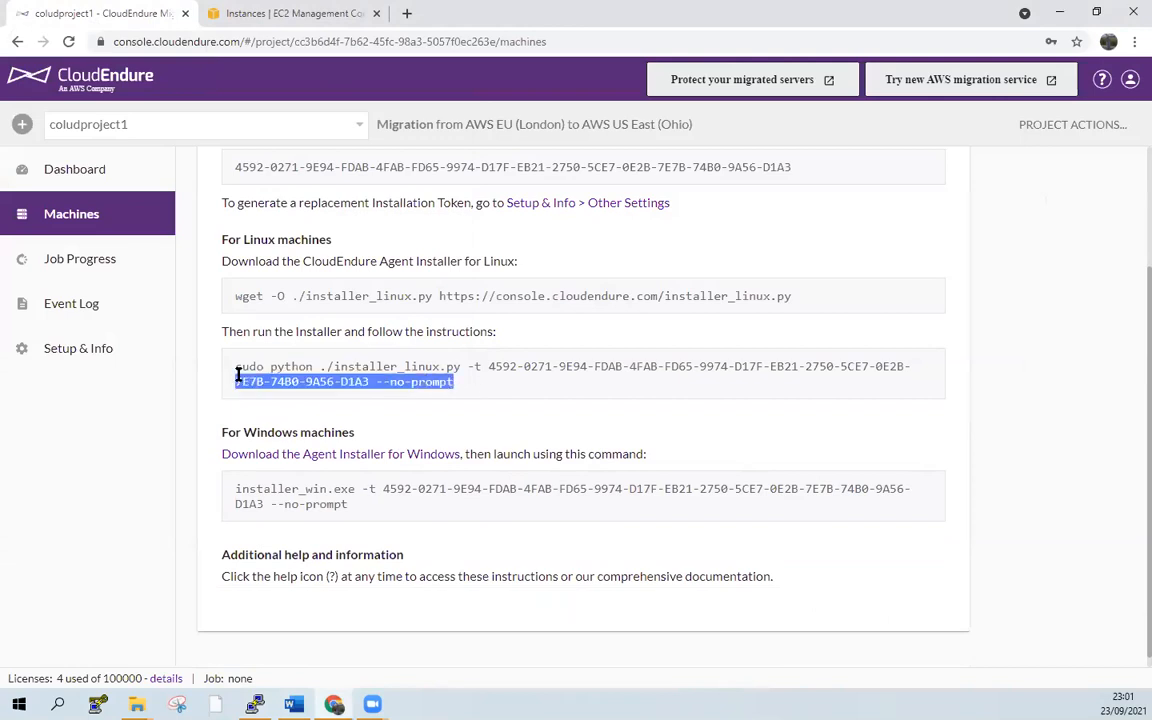
right_click(379, 373)
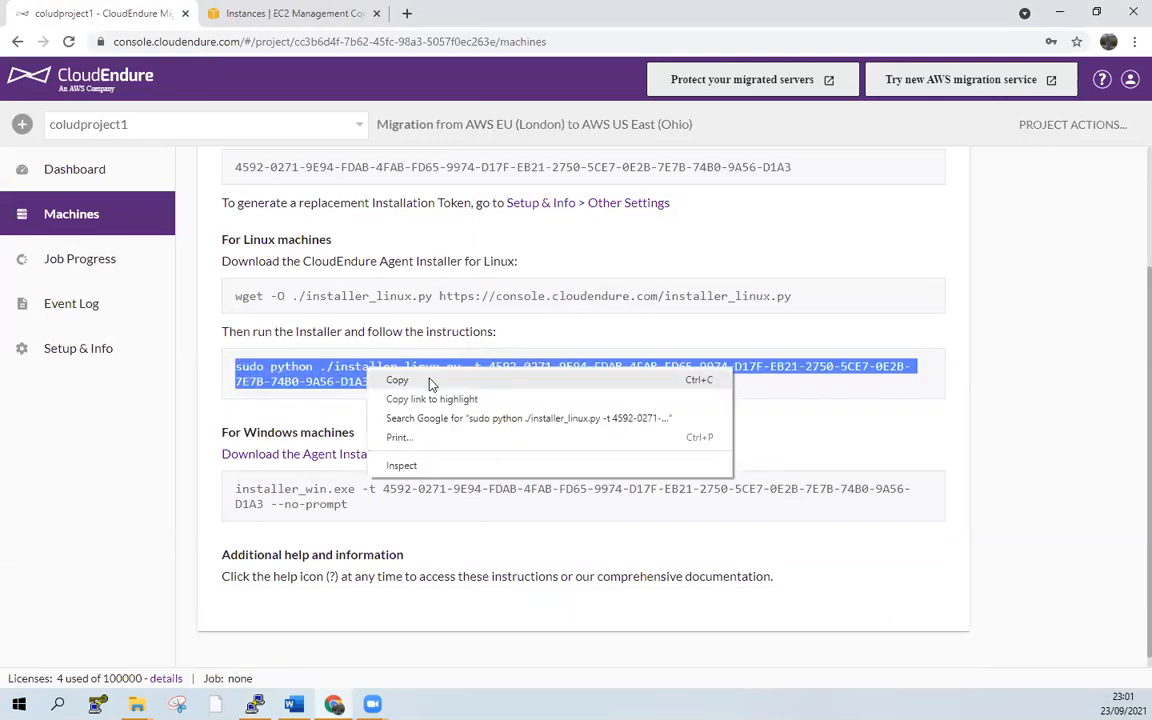
click(430, 381)
key(alt+Tab)
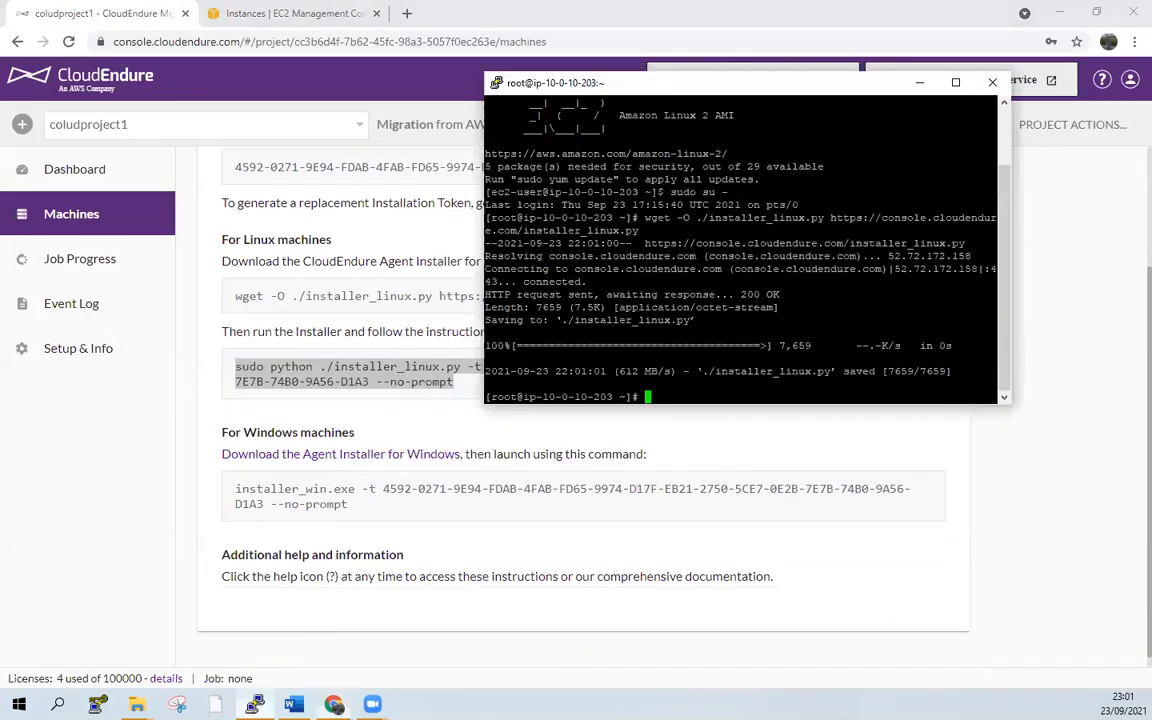
right_click(684, 395)
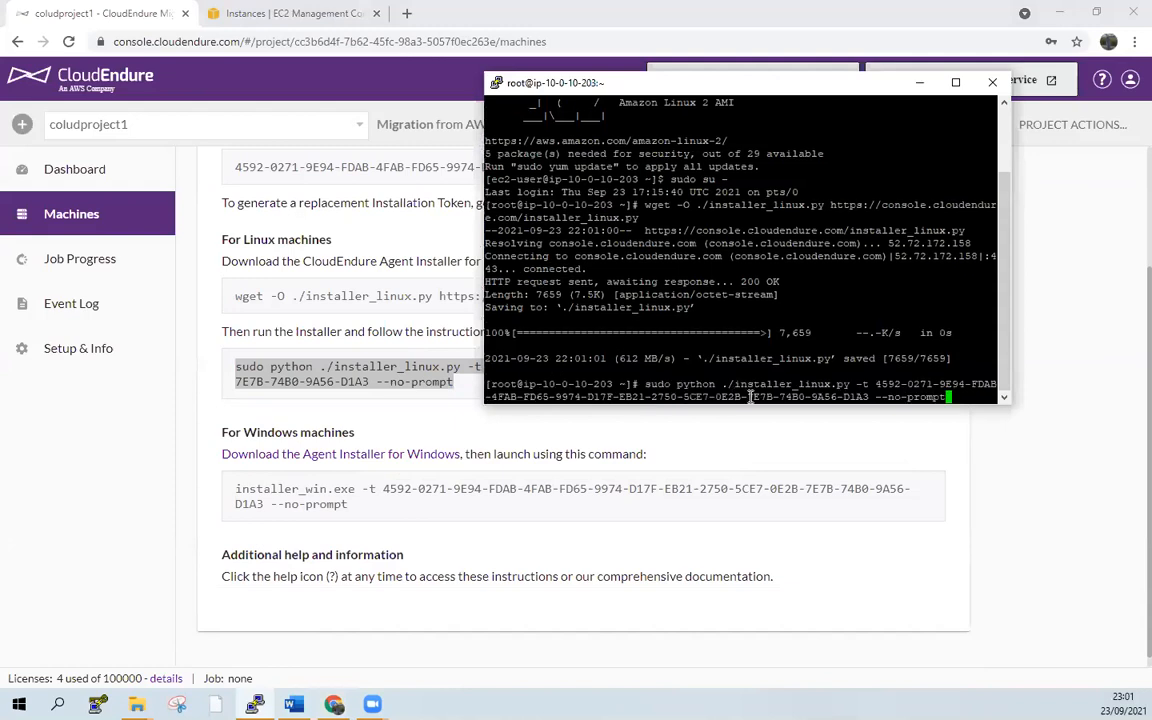
key(Return)
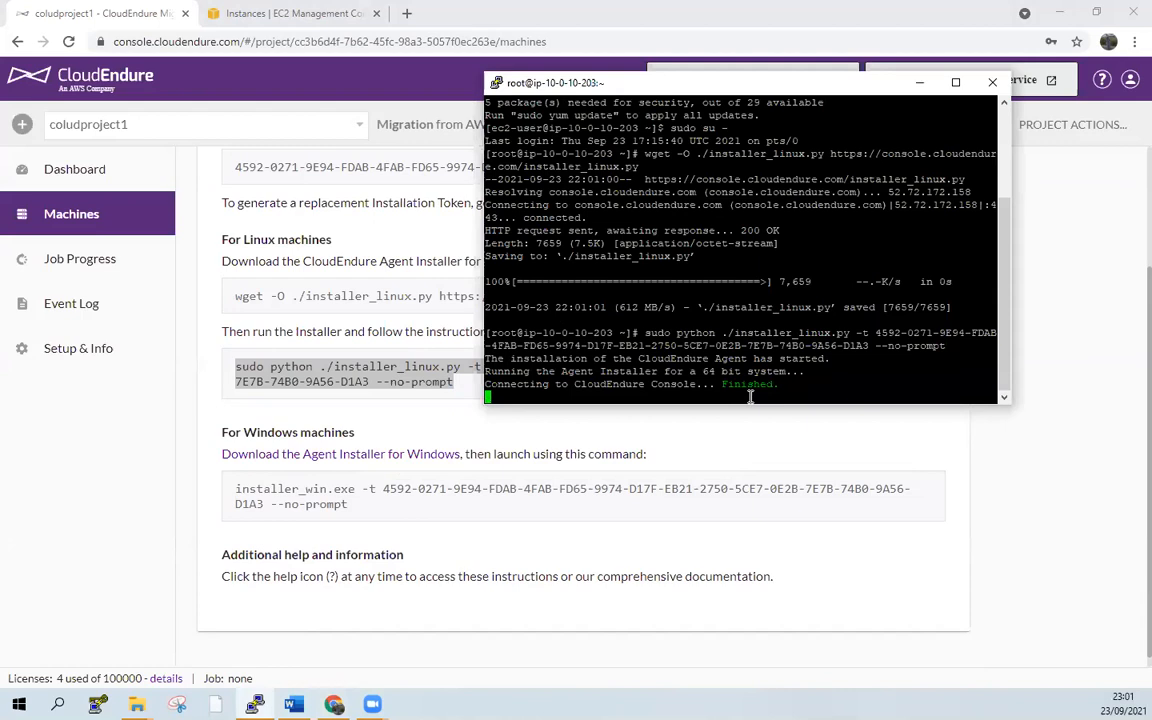
Move the terminal clear of the CloudEndure machine list and review the project's machines, dashboard, event log and license details
click(293, 704)
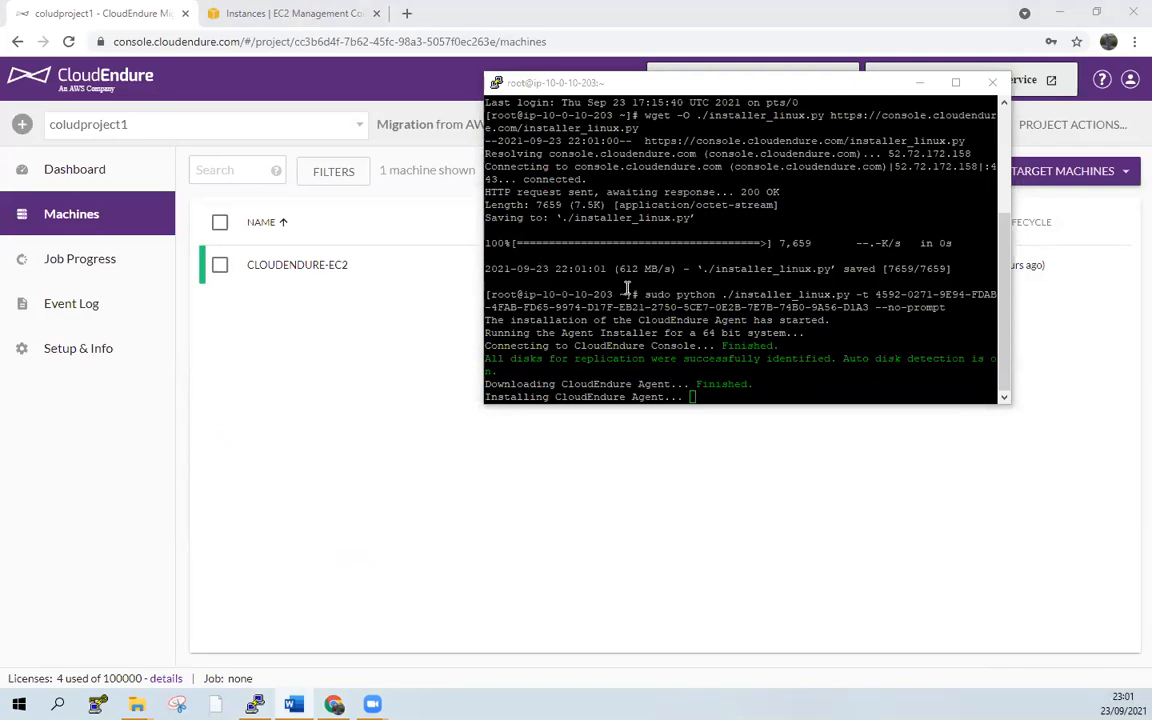
drag(671, 86, 303, 393)
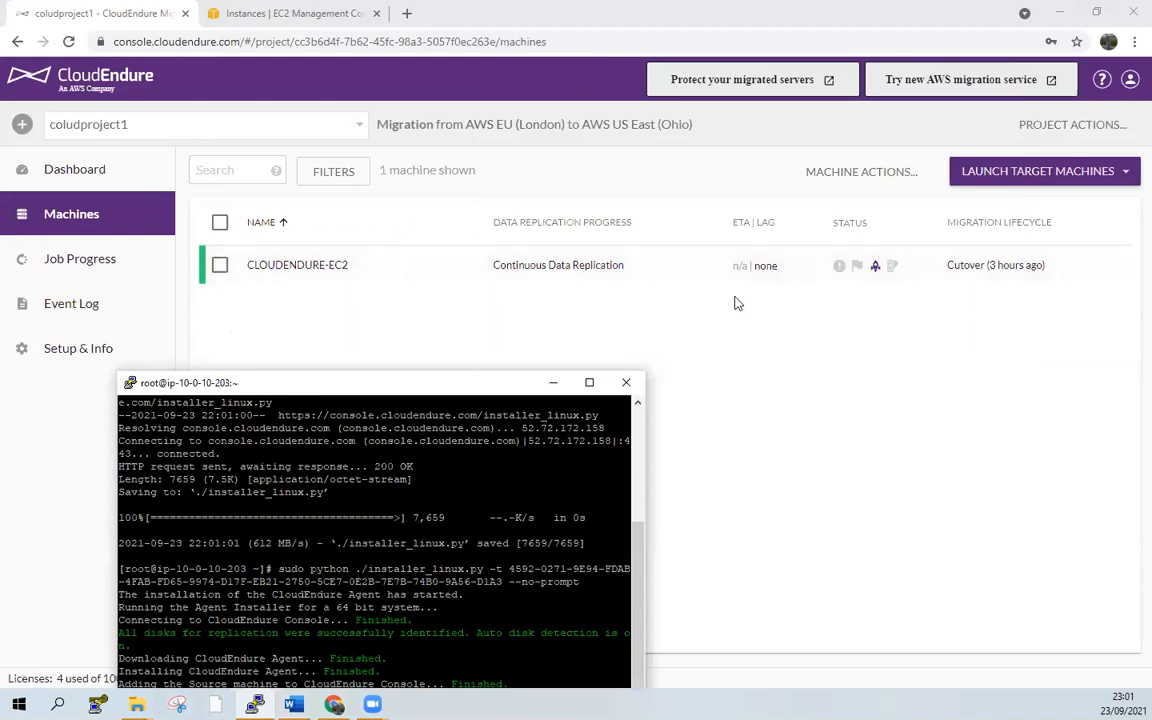
click(45, 175)
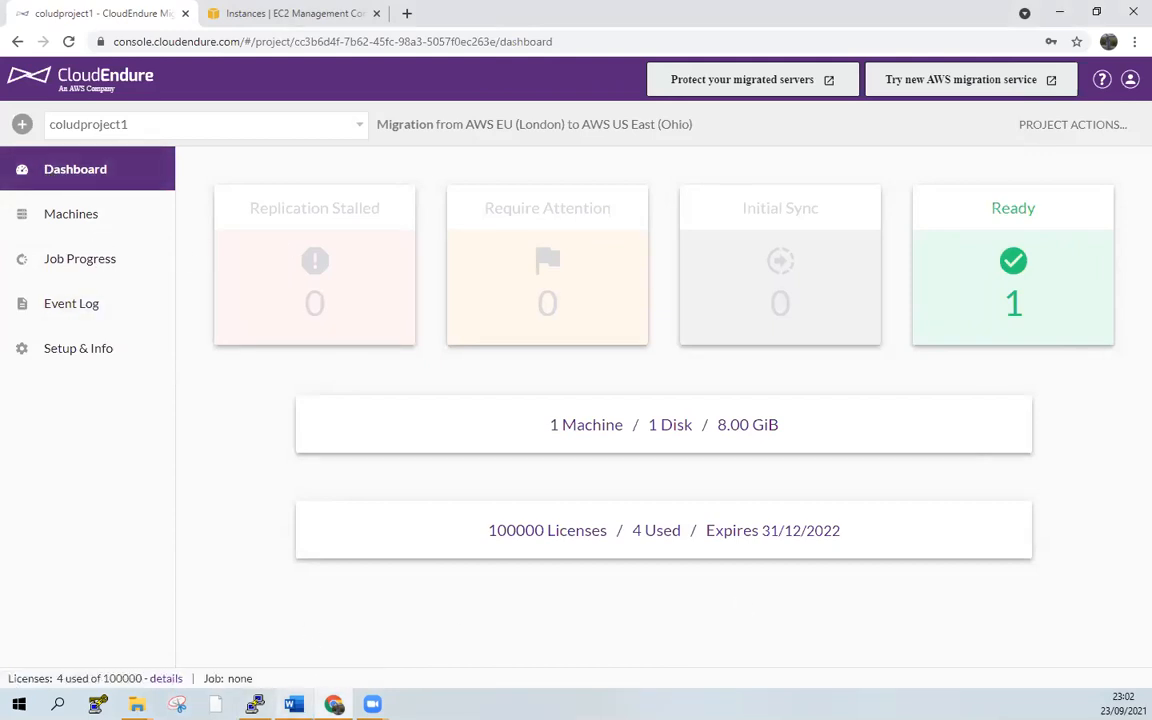
mouse_move(372, 704)
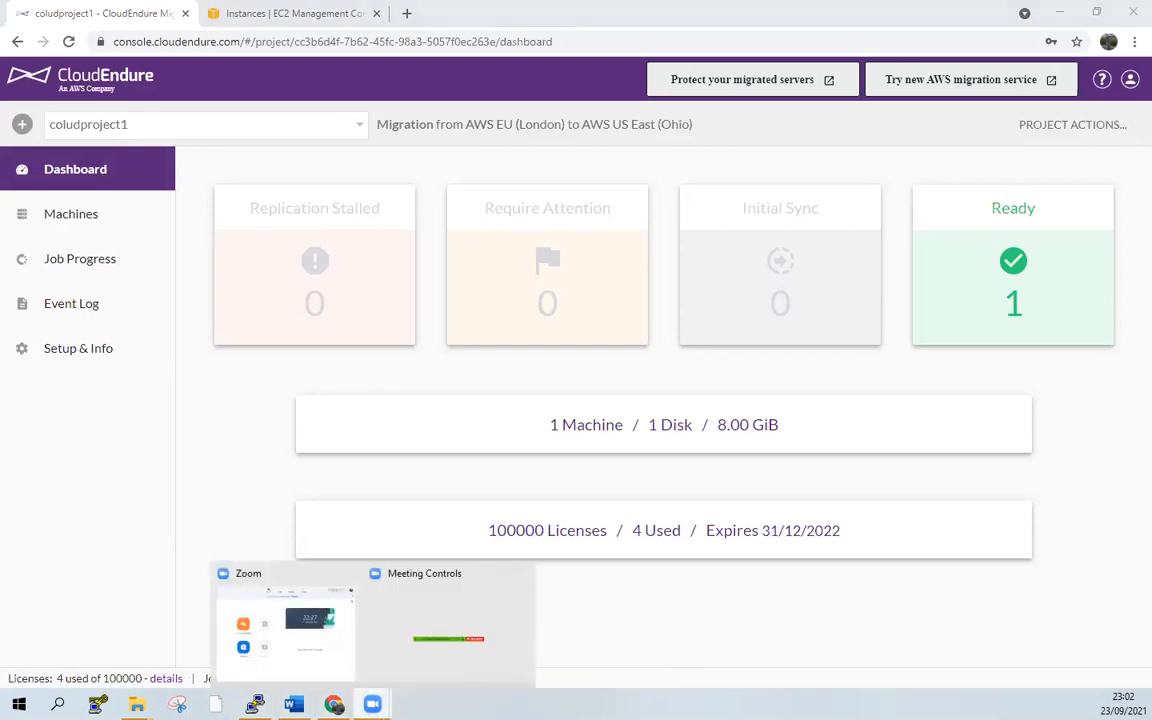
mouse_move(321, 673)
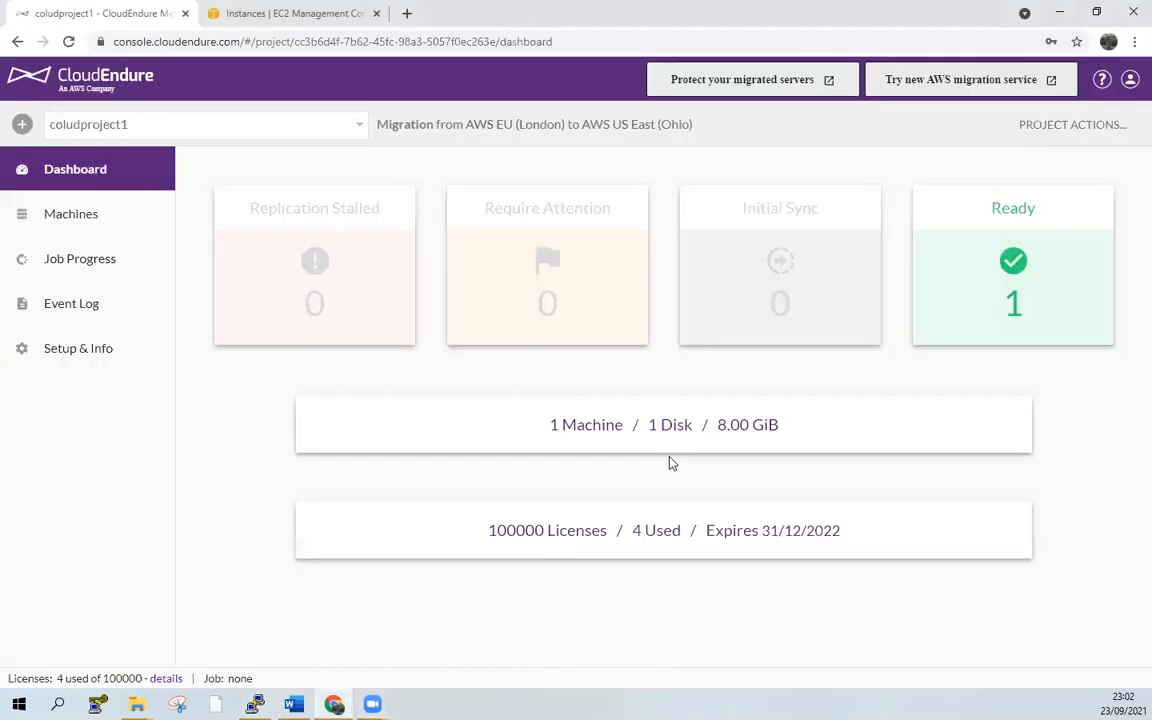
click(68, 221)
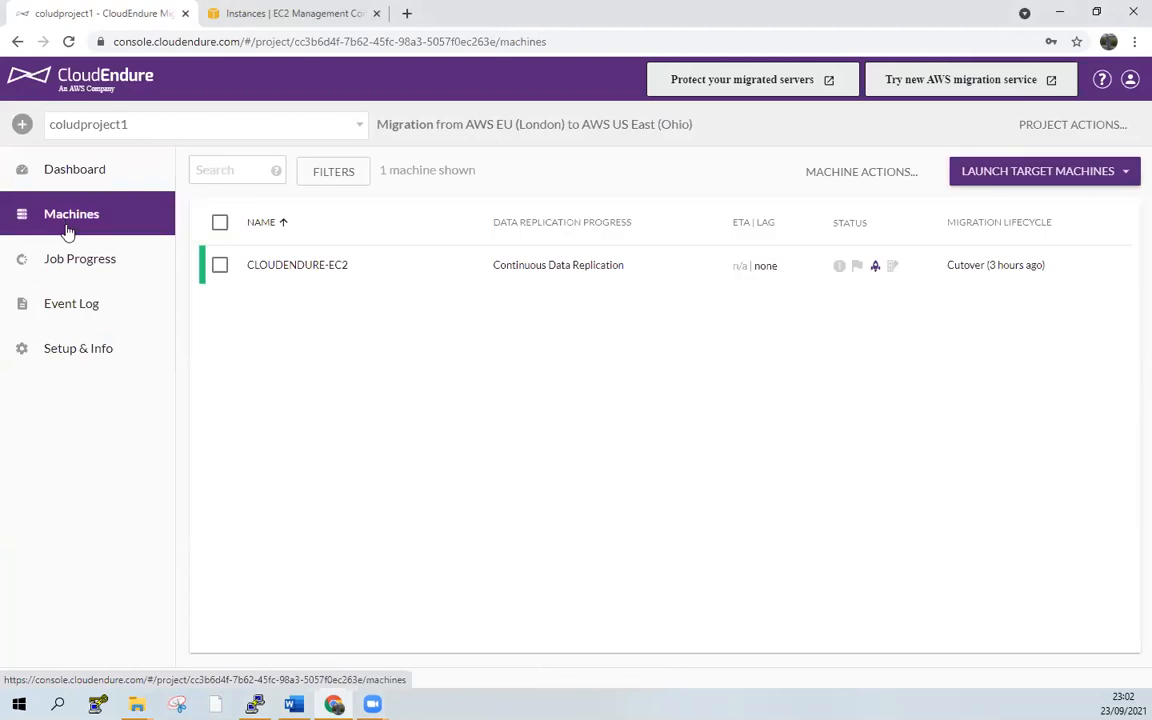
click(65, 304)
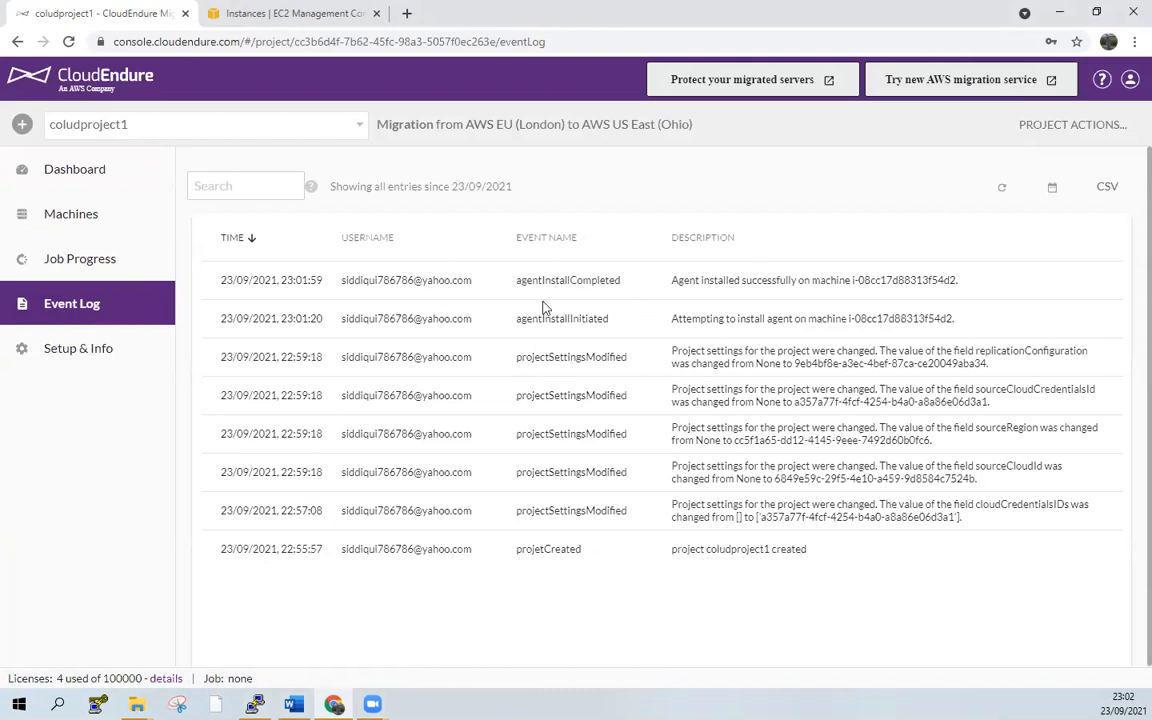
click(80, 358)
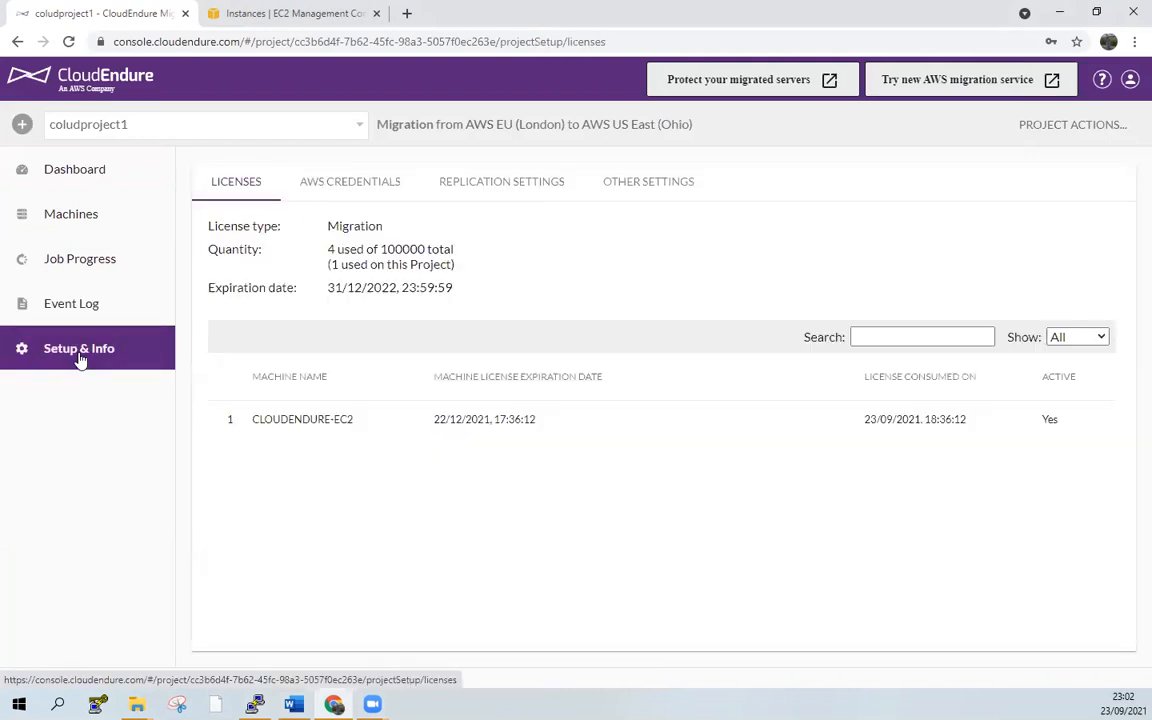
click(73, 172)
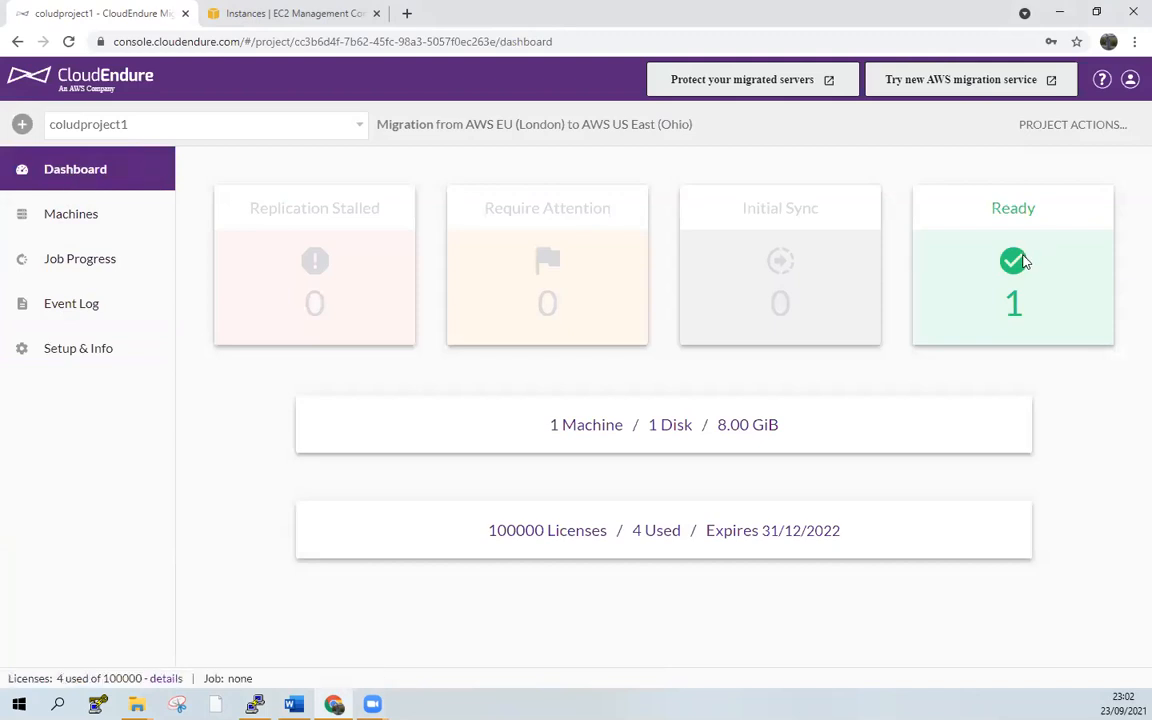
Launch the target machine for CLOUDENDURE-EC2 in Test Mode and continue past the launch confirmation
click(98, 218)
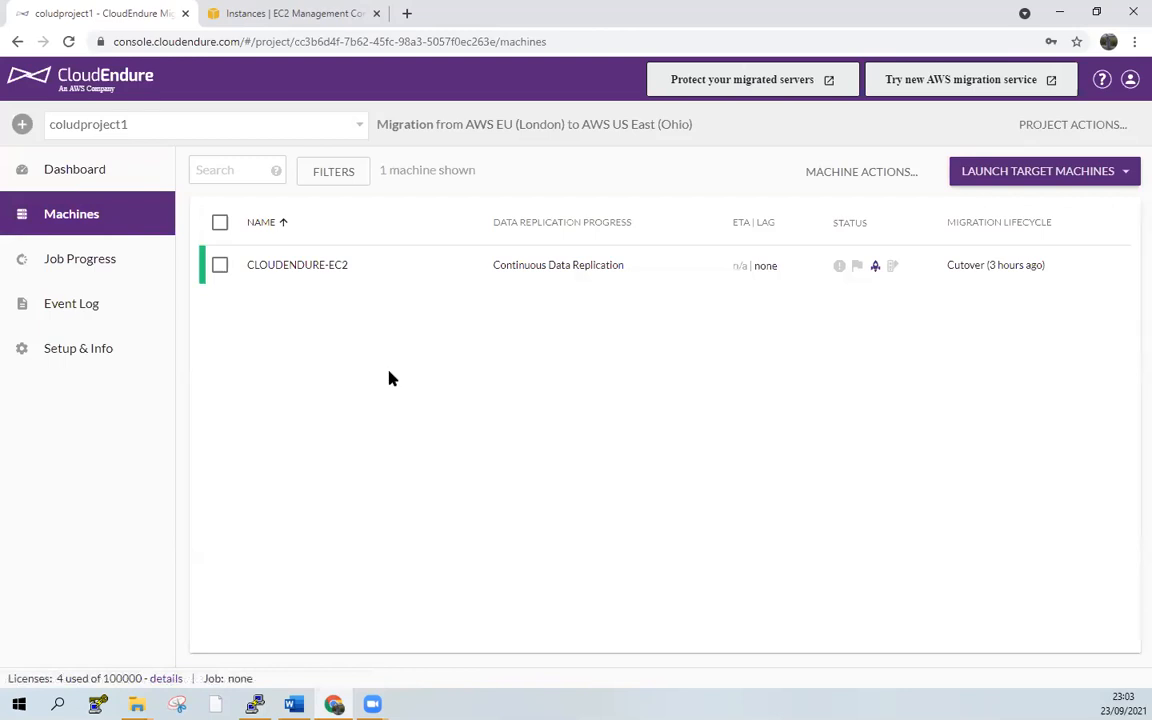
click(220, 267)
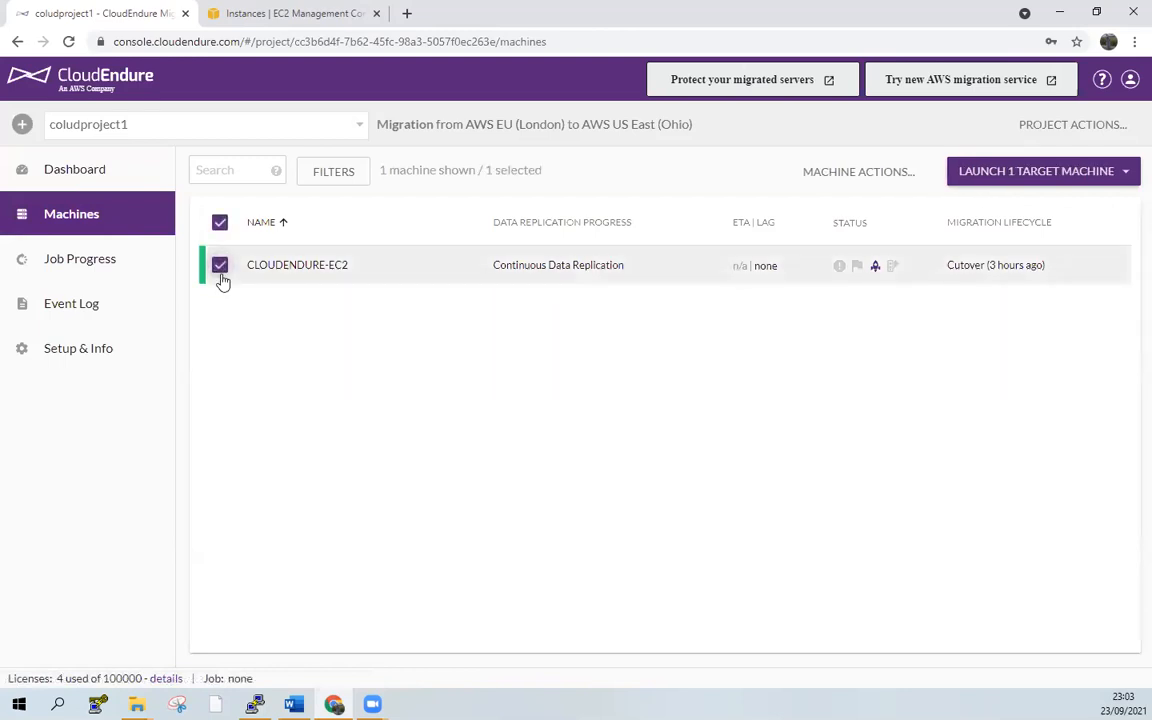
click(1124, 175)
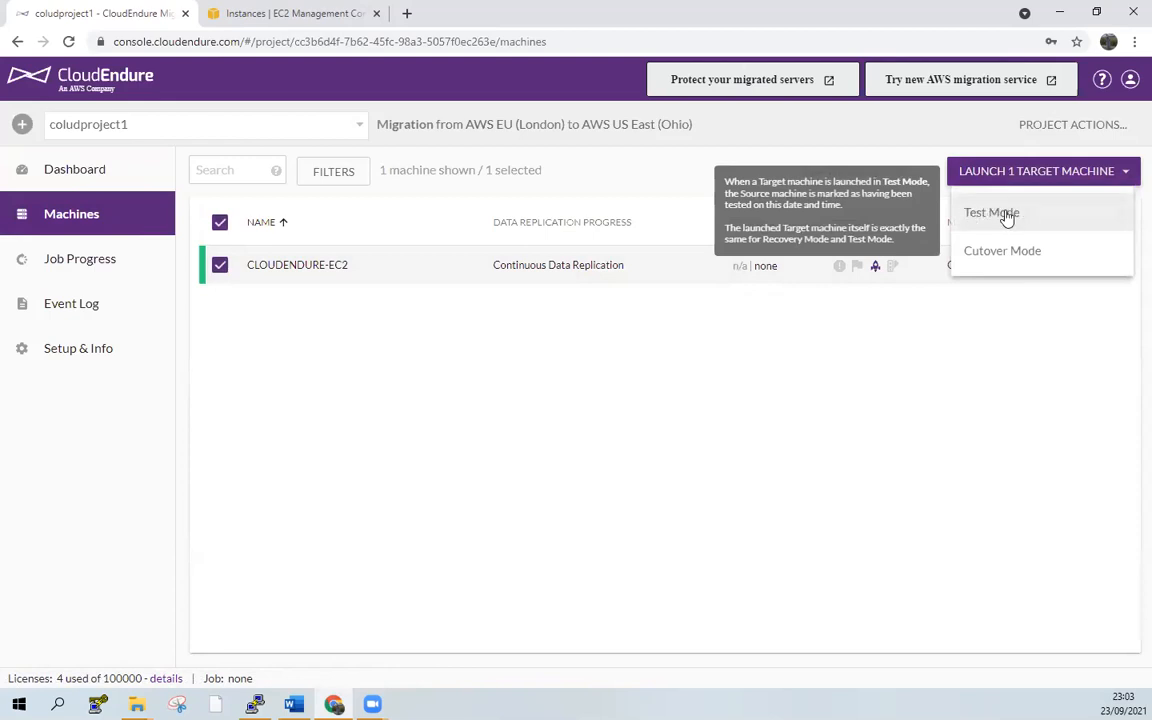
click(1007, 219)
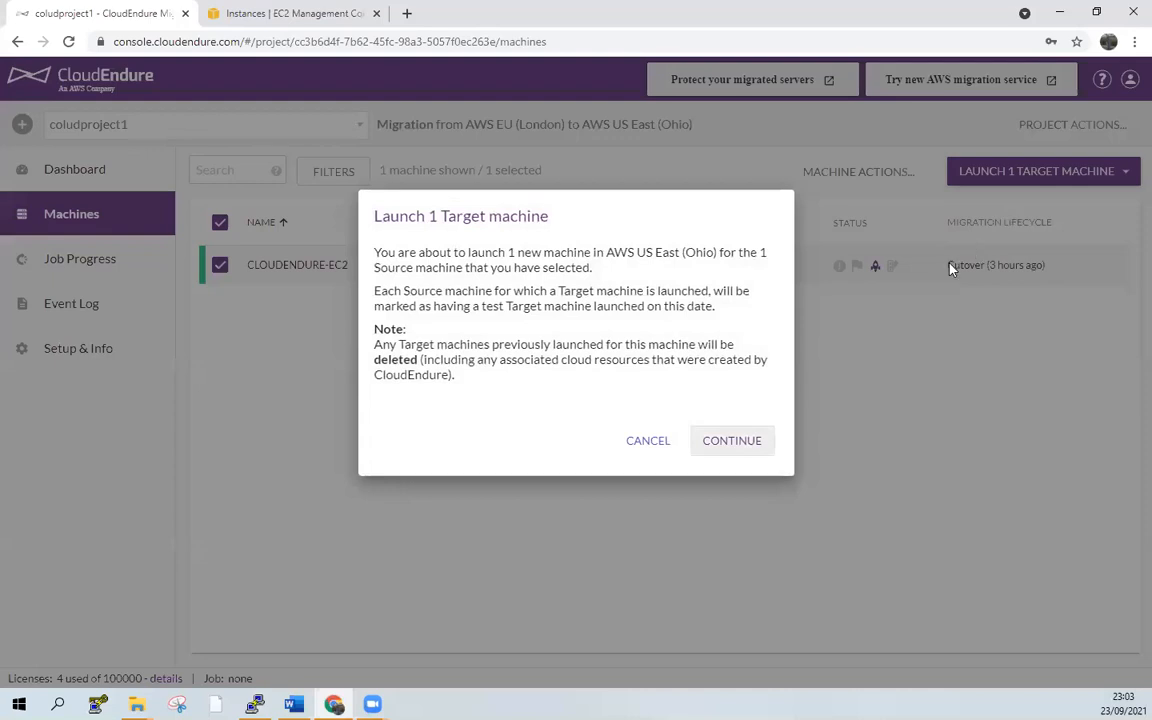
click(732, 441)
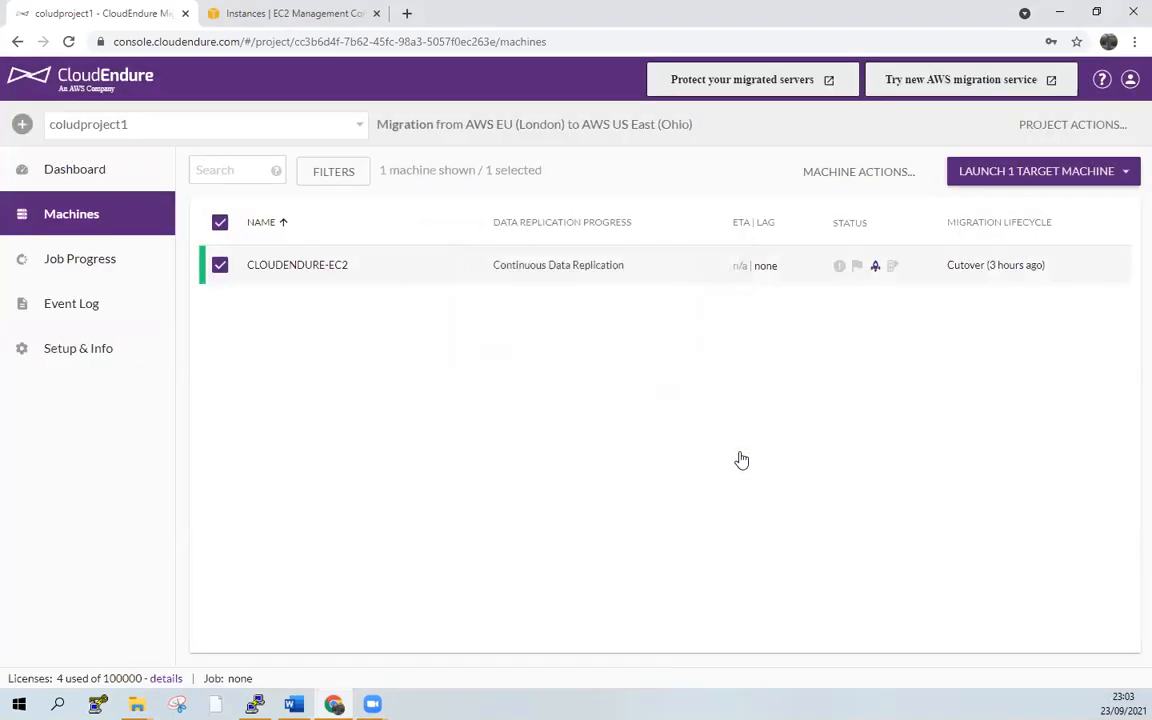